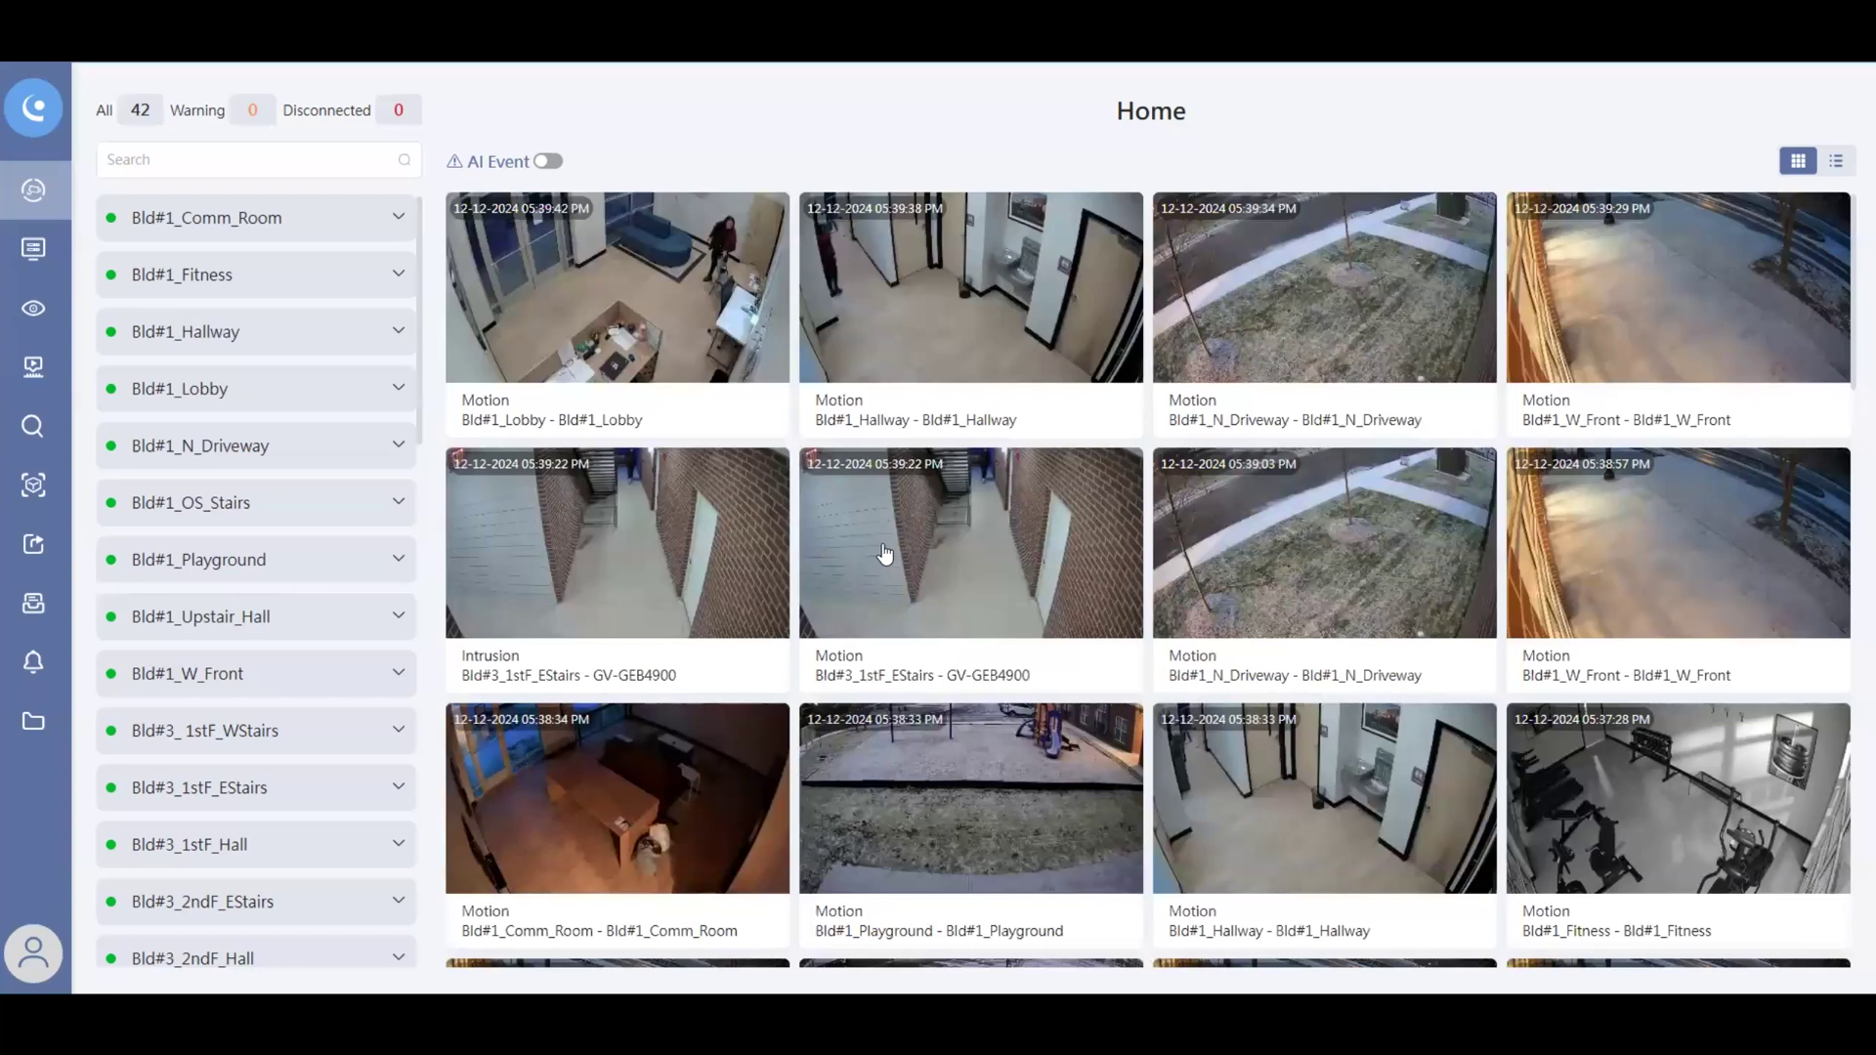
Step: Load the Bld#1_Hallway camera into Playback and zoom the timeline to its 09:00–18:00 recordings
left_click(47, 381)
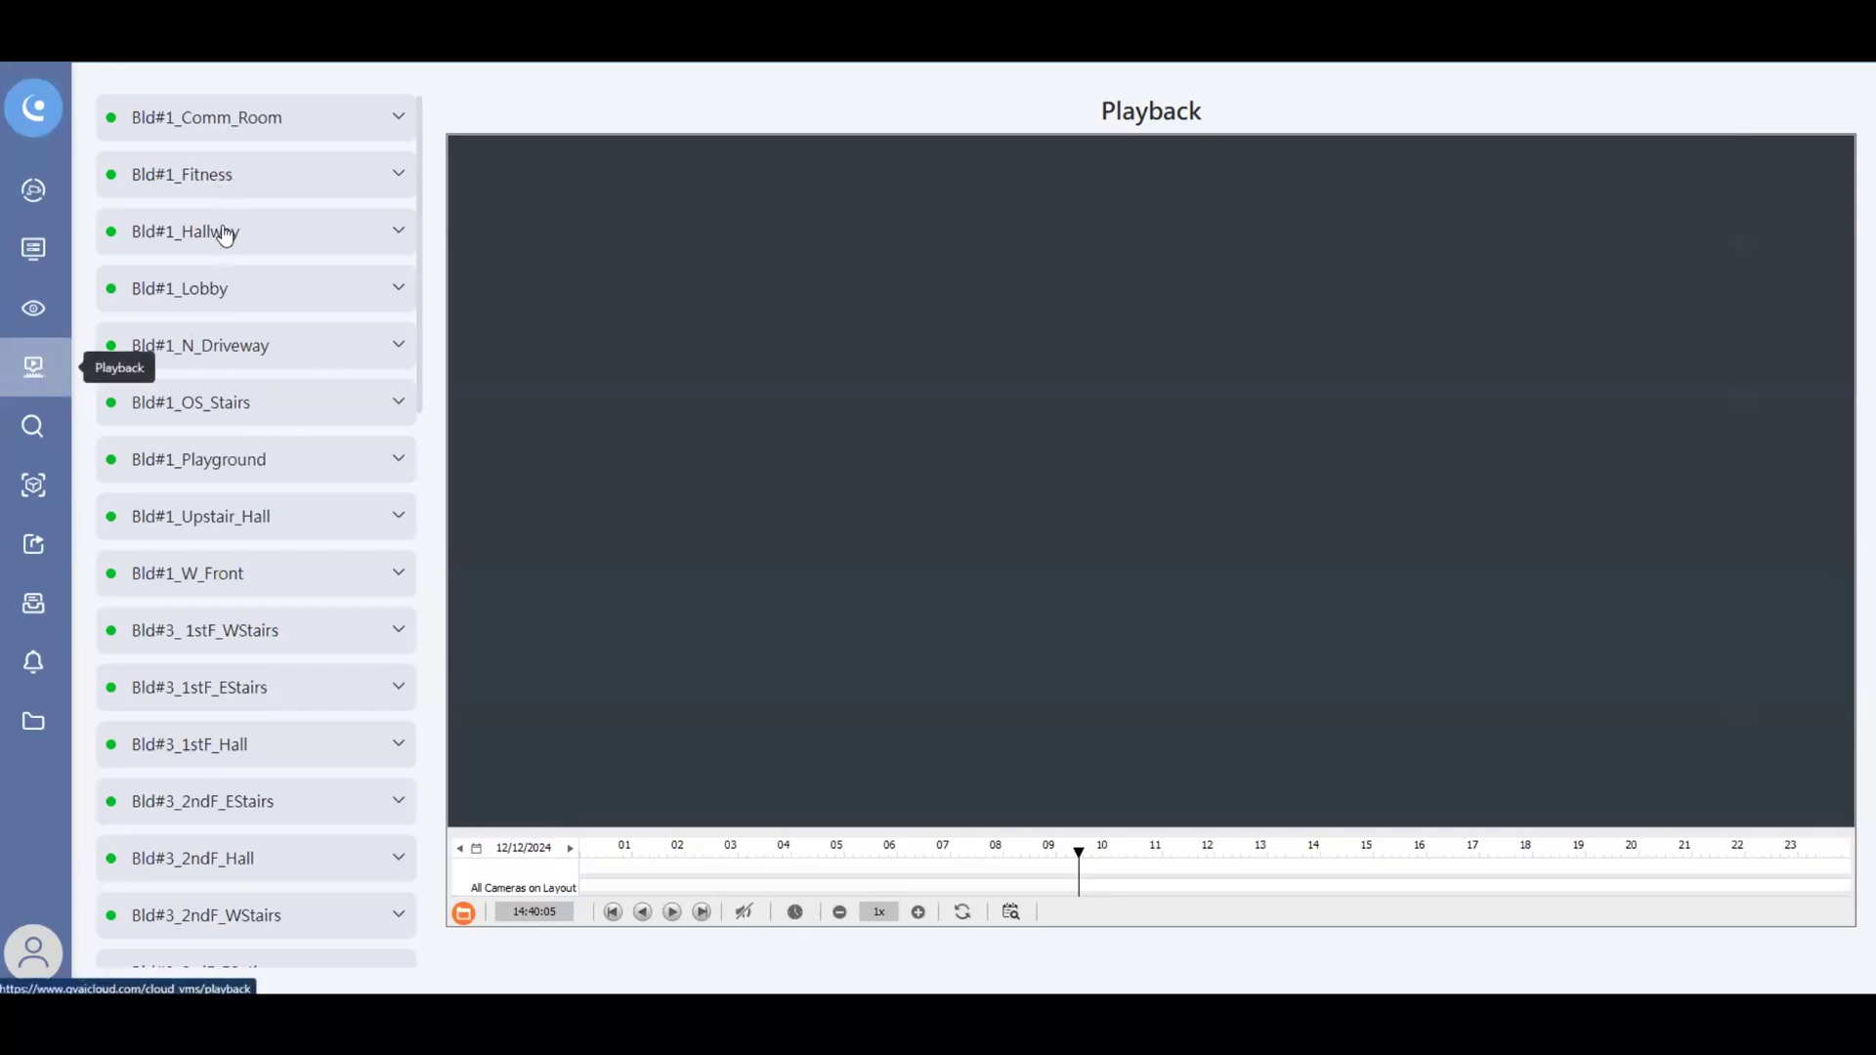
left_click(237, 186)
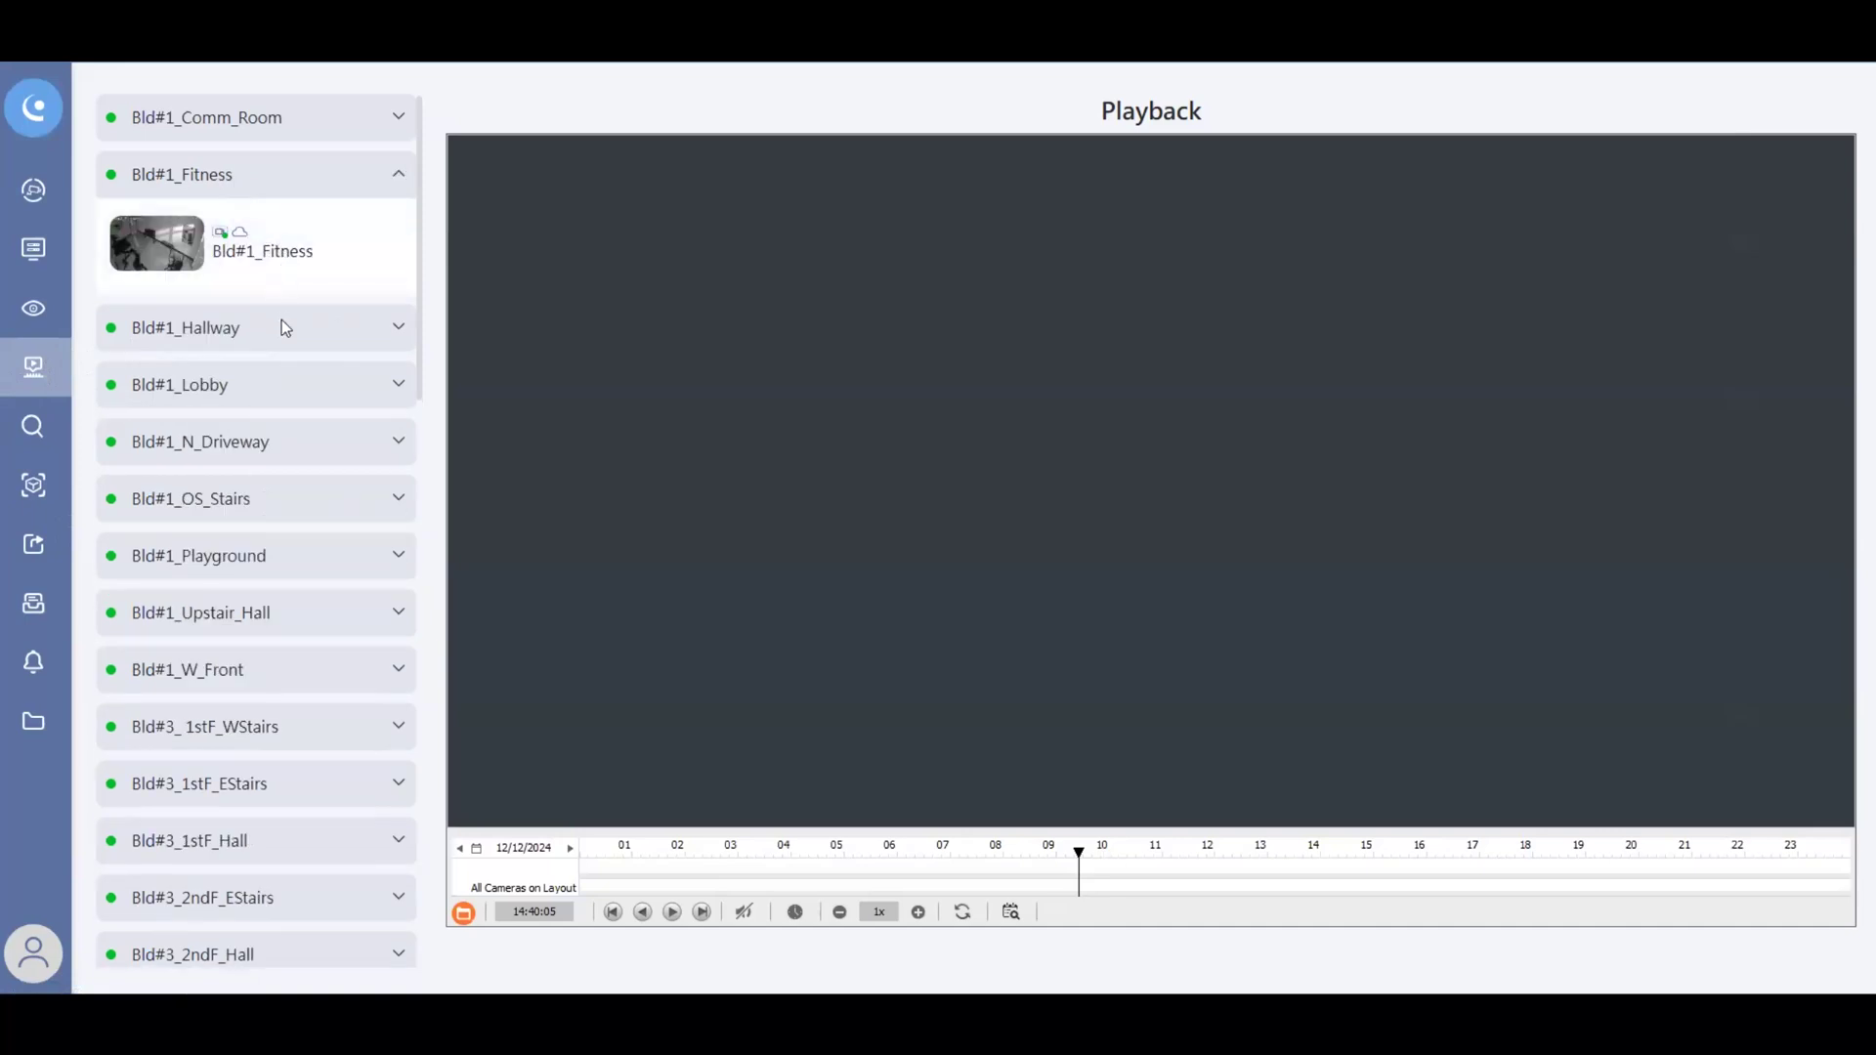
left_click(281, 324)
double_click(278, 406)
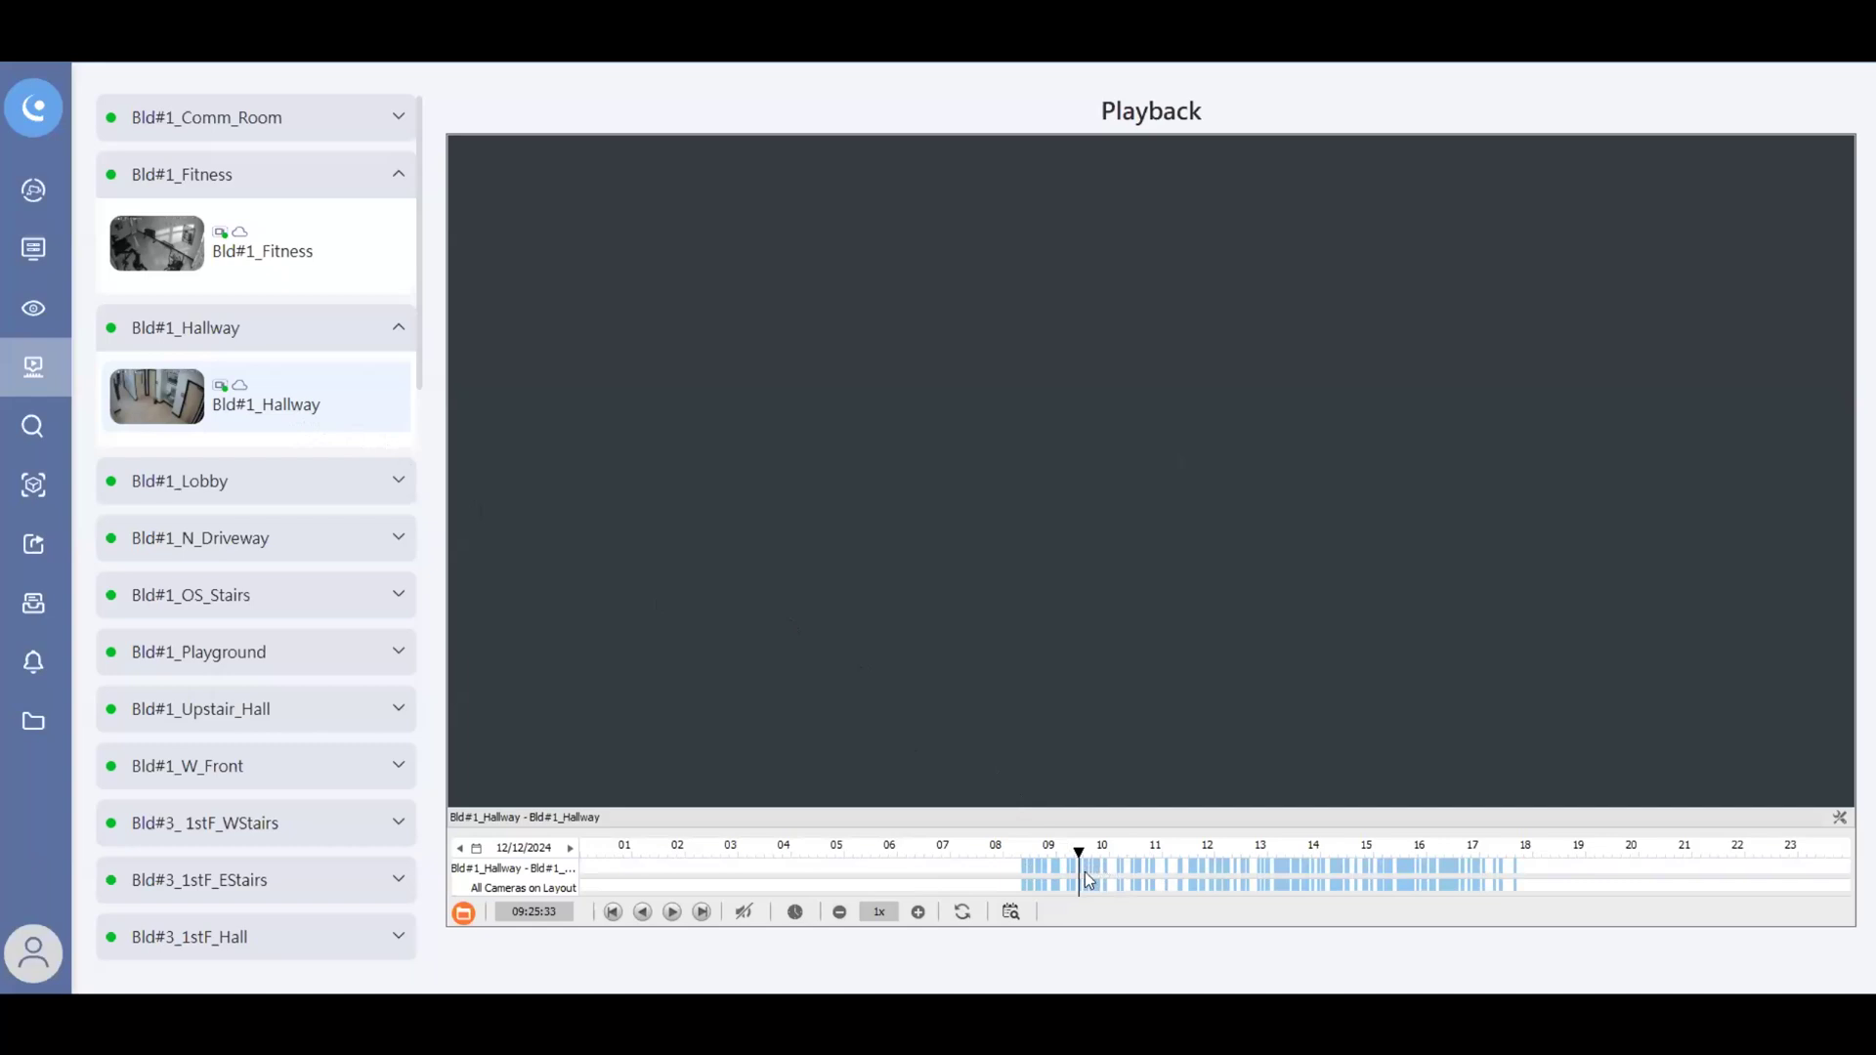
scroll(1085, 871, "up", 5)
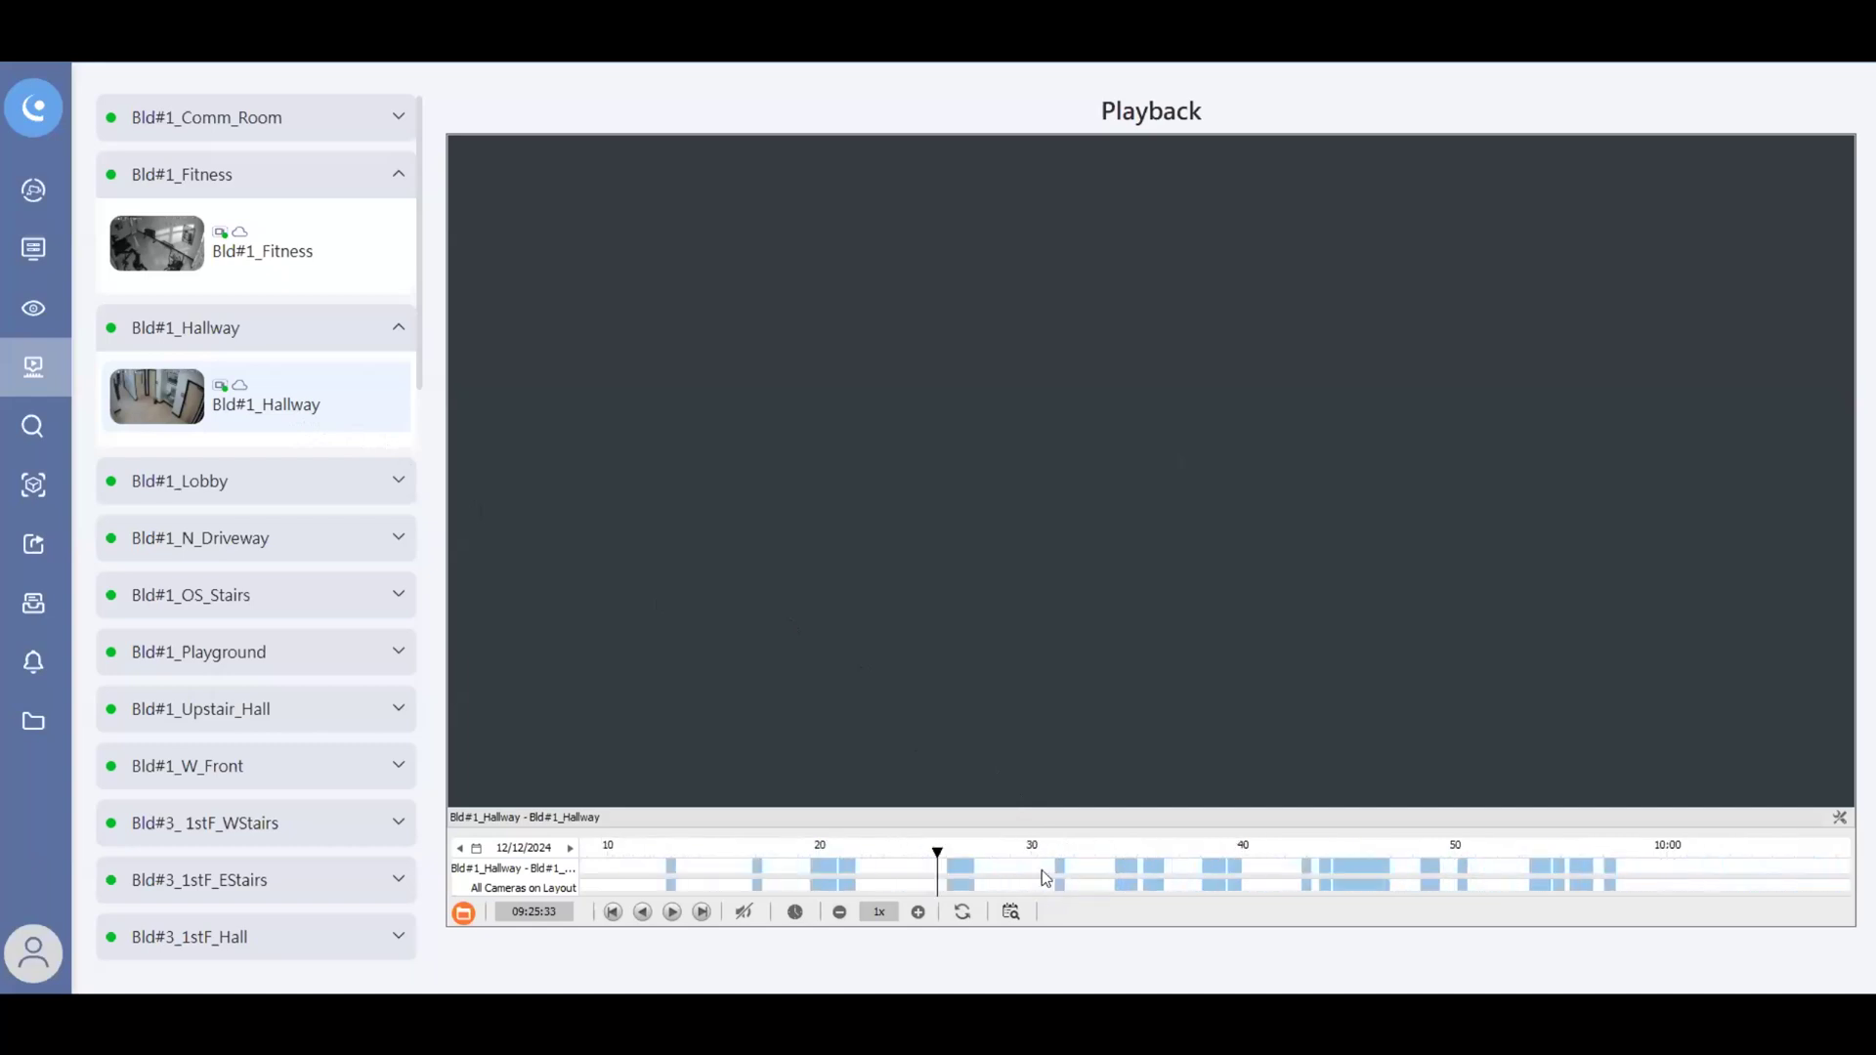
Step: Play and pause the hallway footage, then drag-select a short range just after 09:26:28
left_click(959, 868)
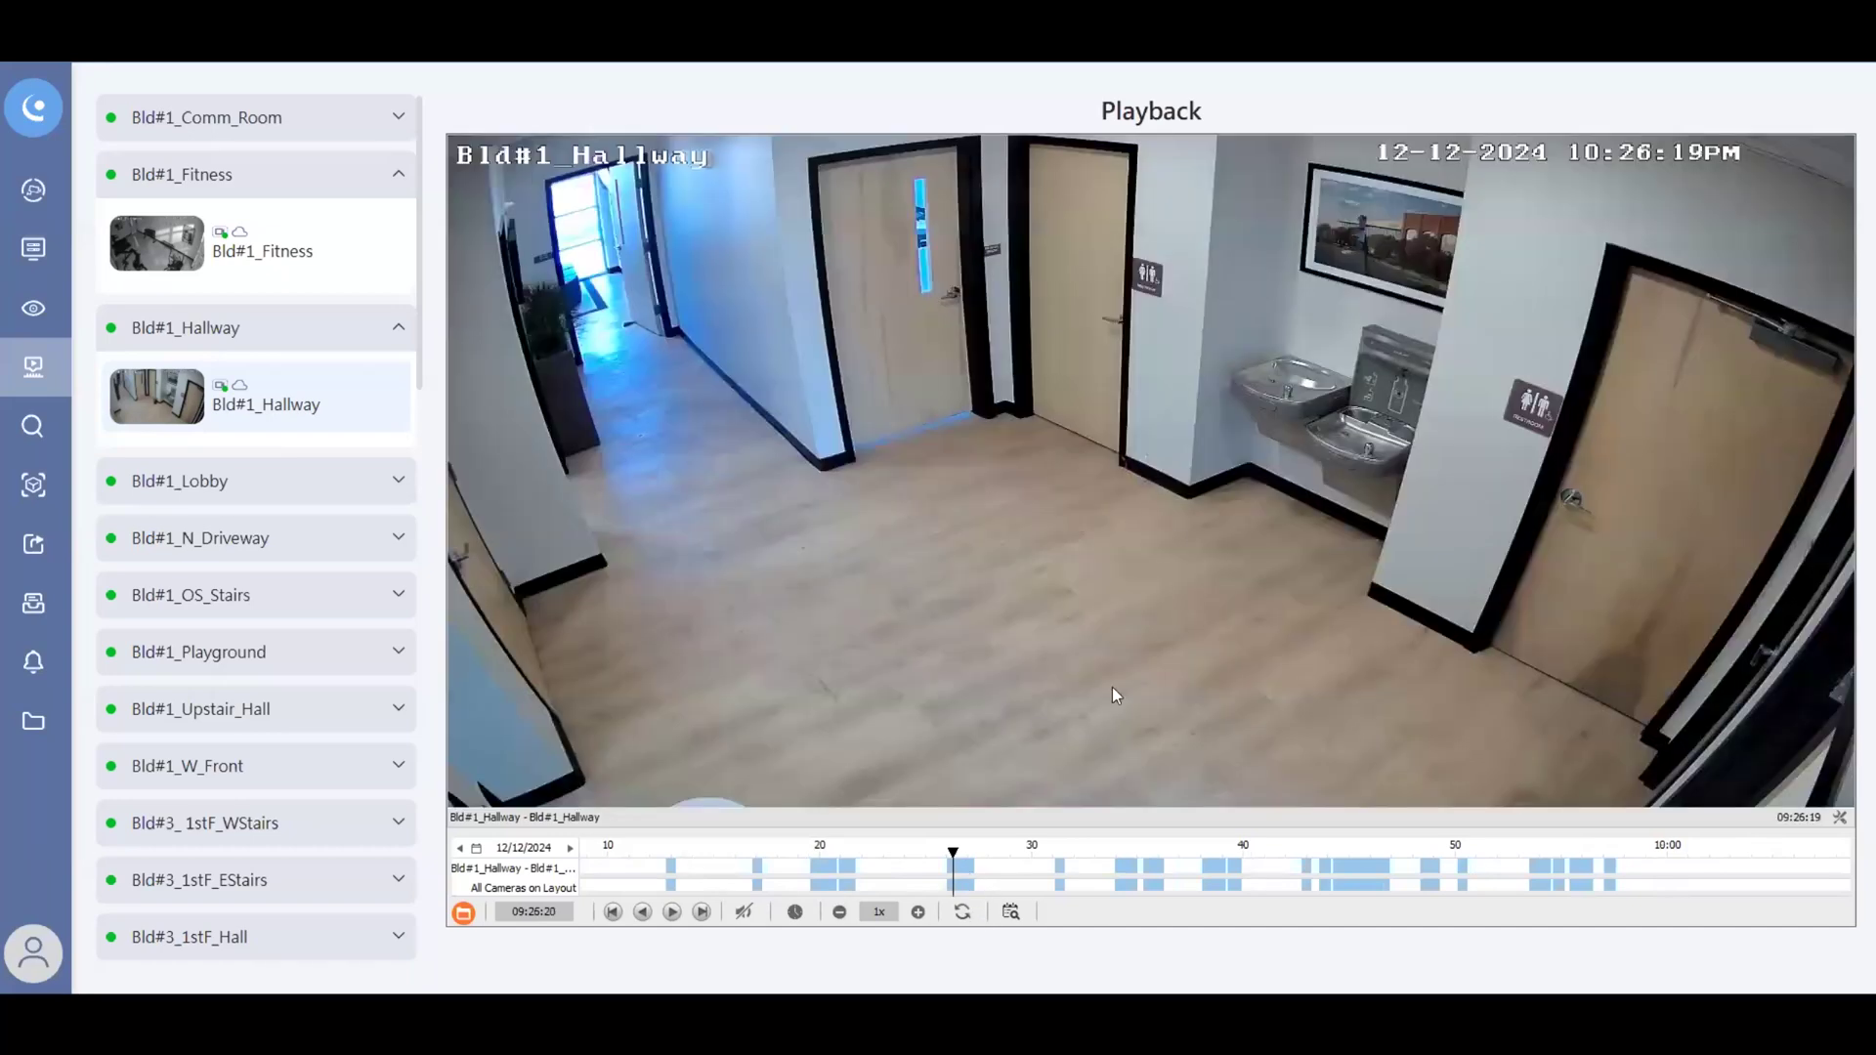
left_click(672, 911)
left_click(673, 911)
mouse_move(947, 870)
left_mouse_down()
mouse_move(1019, 870)
mouse_move(979, 869)
left_mouse_up()
Step: Start a backup of the selected range and set its End Time to 09:26:26
right_click(980, 870)
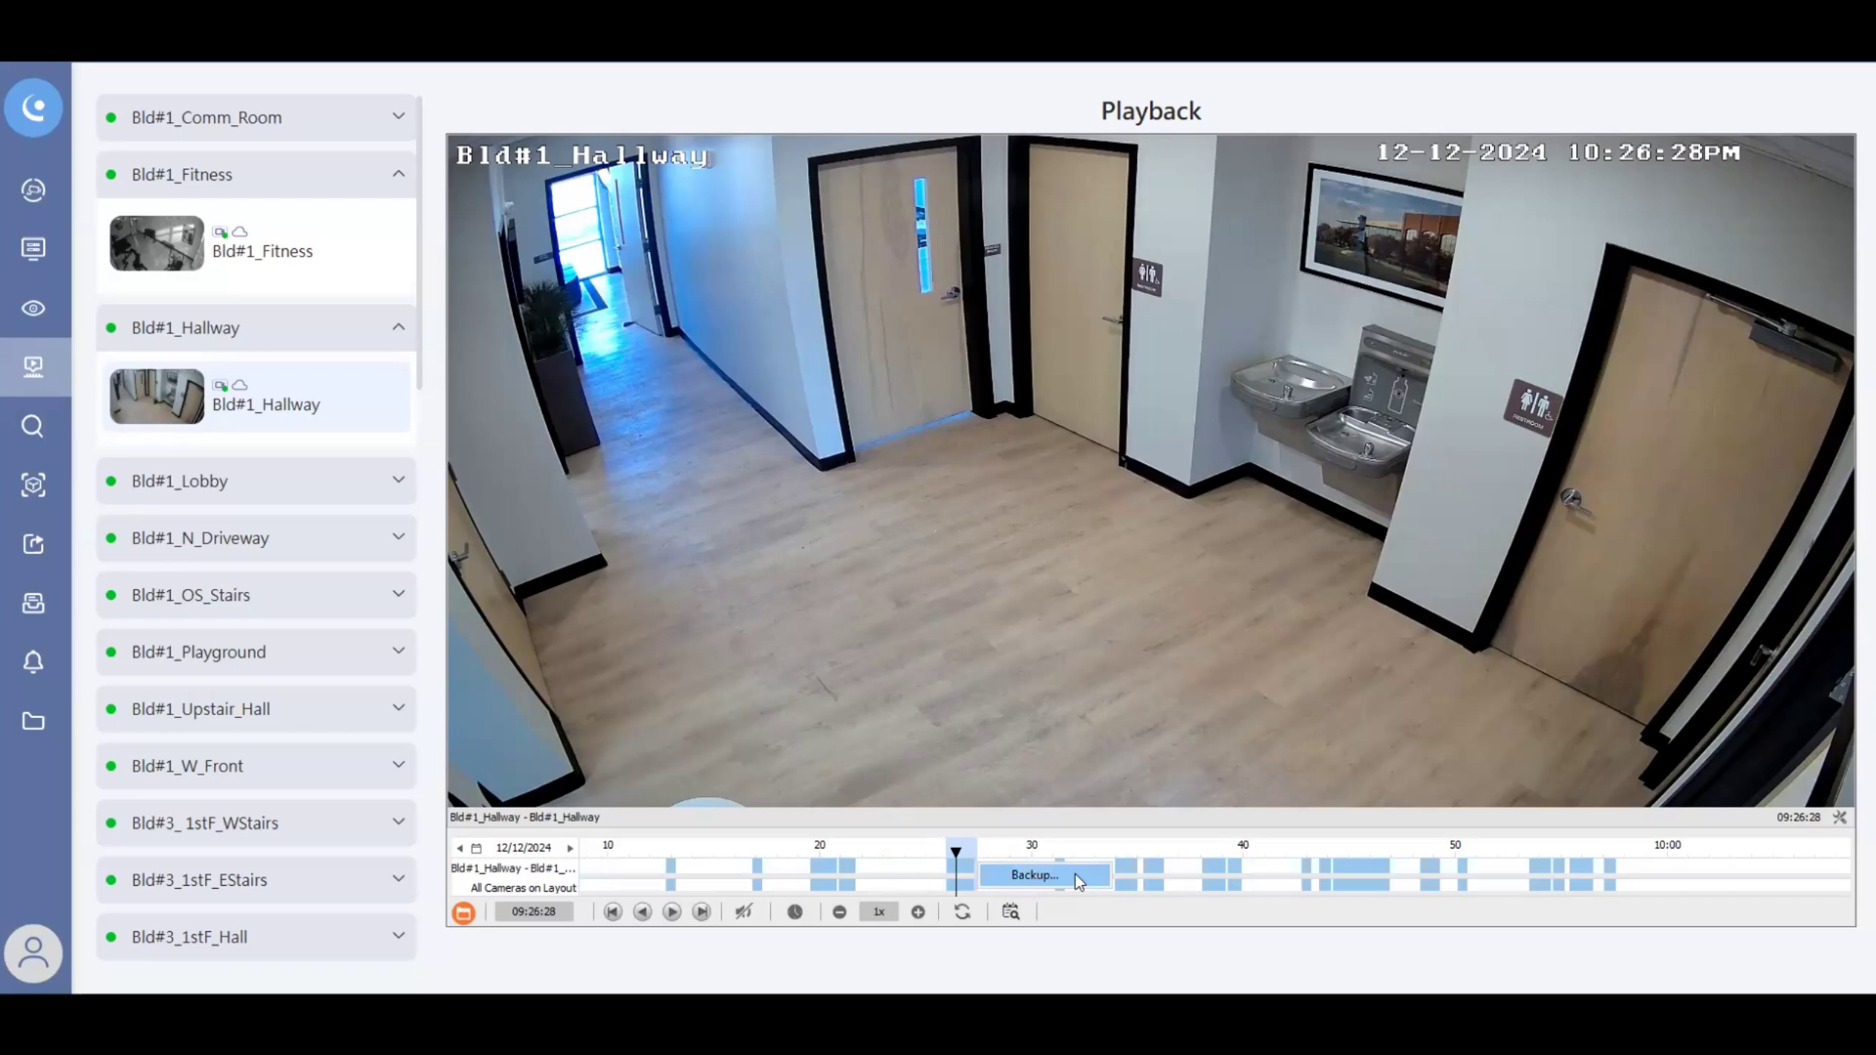
left_click(1079, 881)
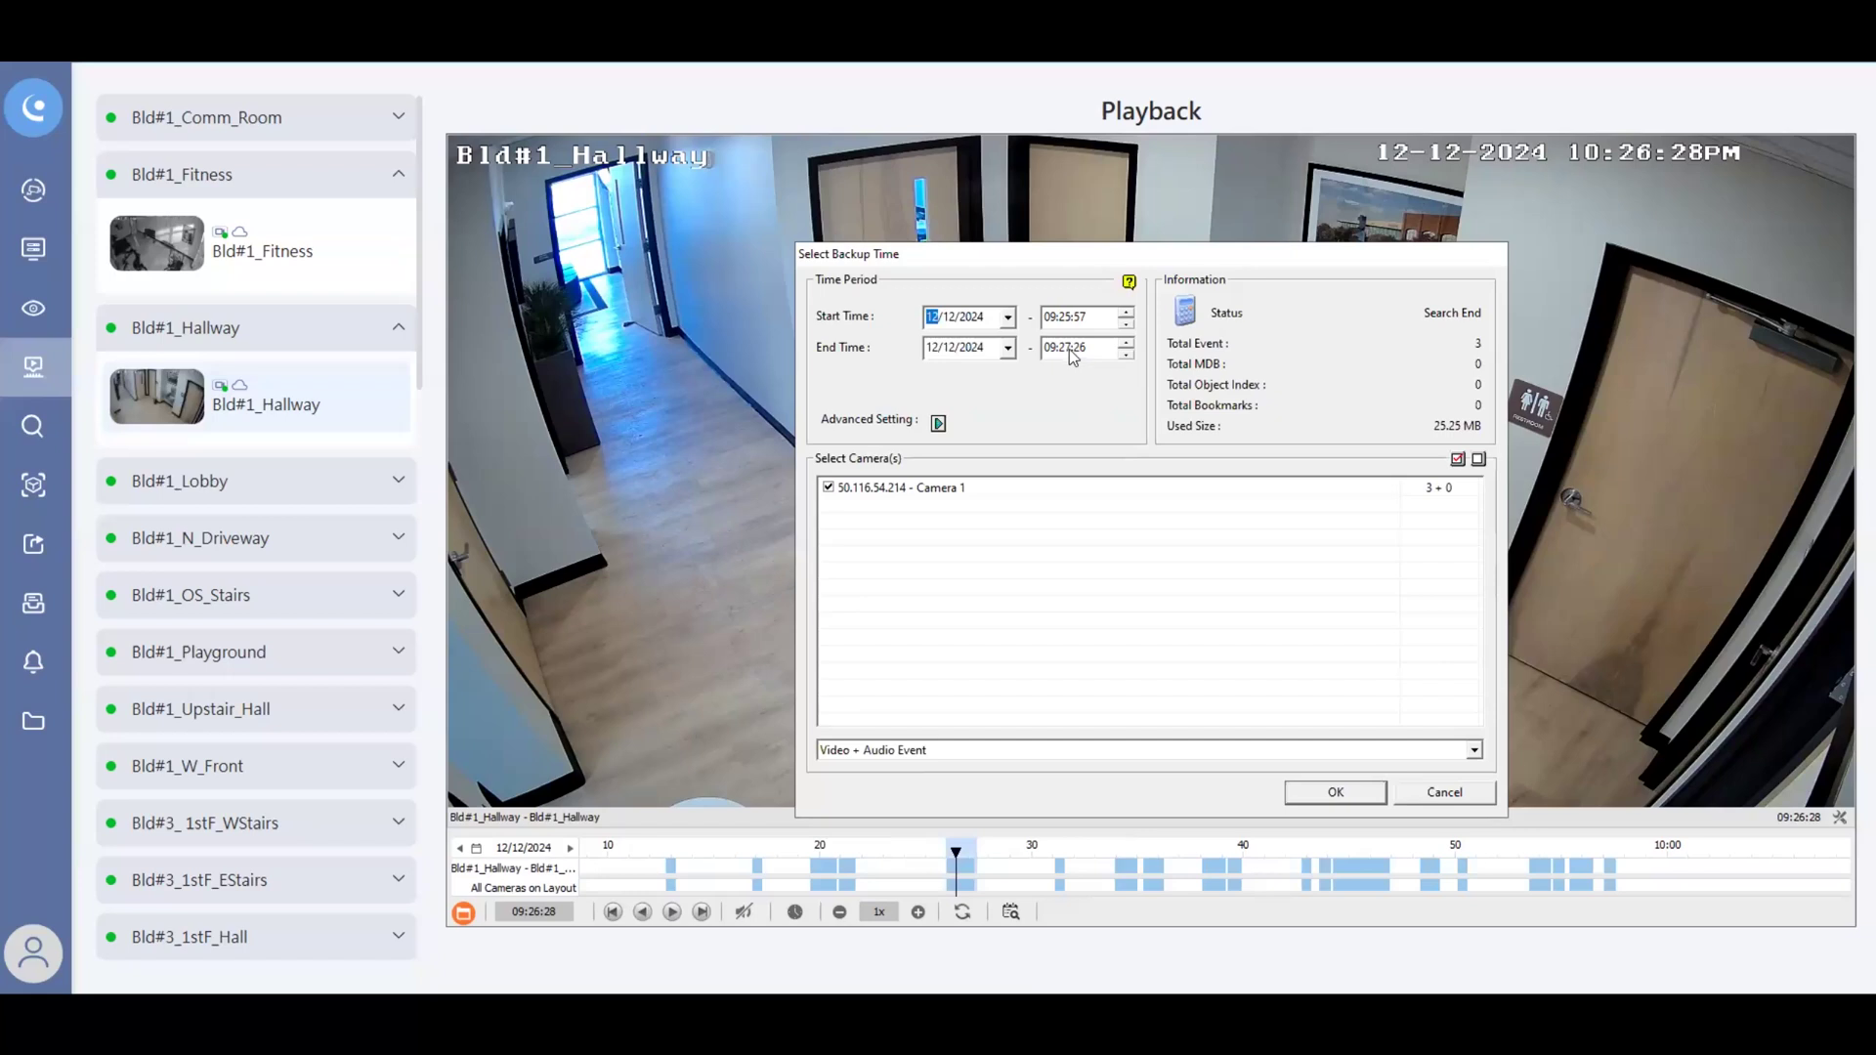
left_click(1064, 347)
type("6:26")
Step: Confirm the backup time period and choose the Desktop as the backup destination
left_click(1335, 792)
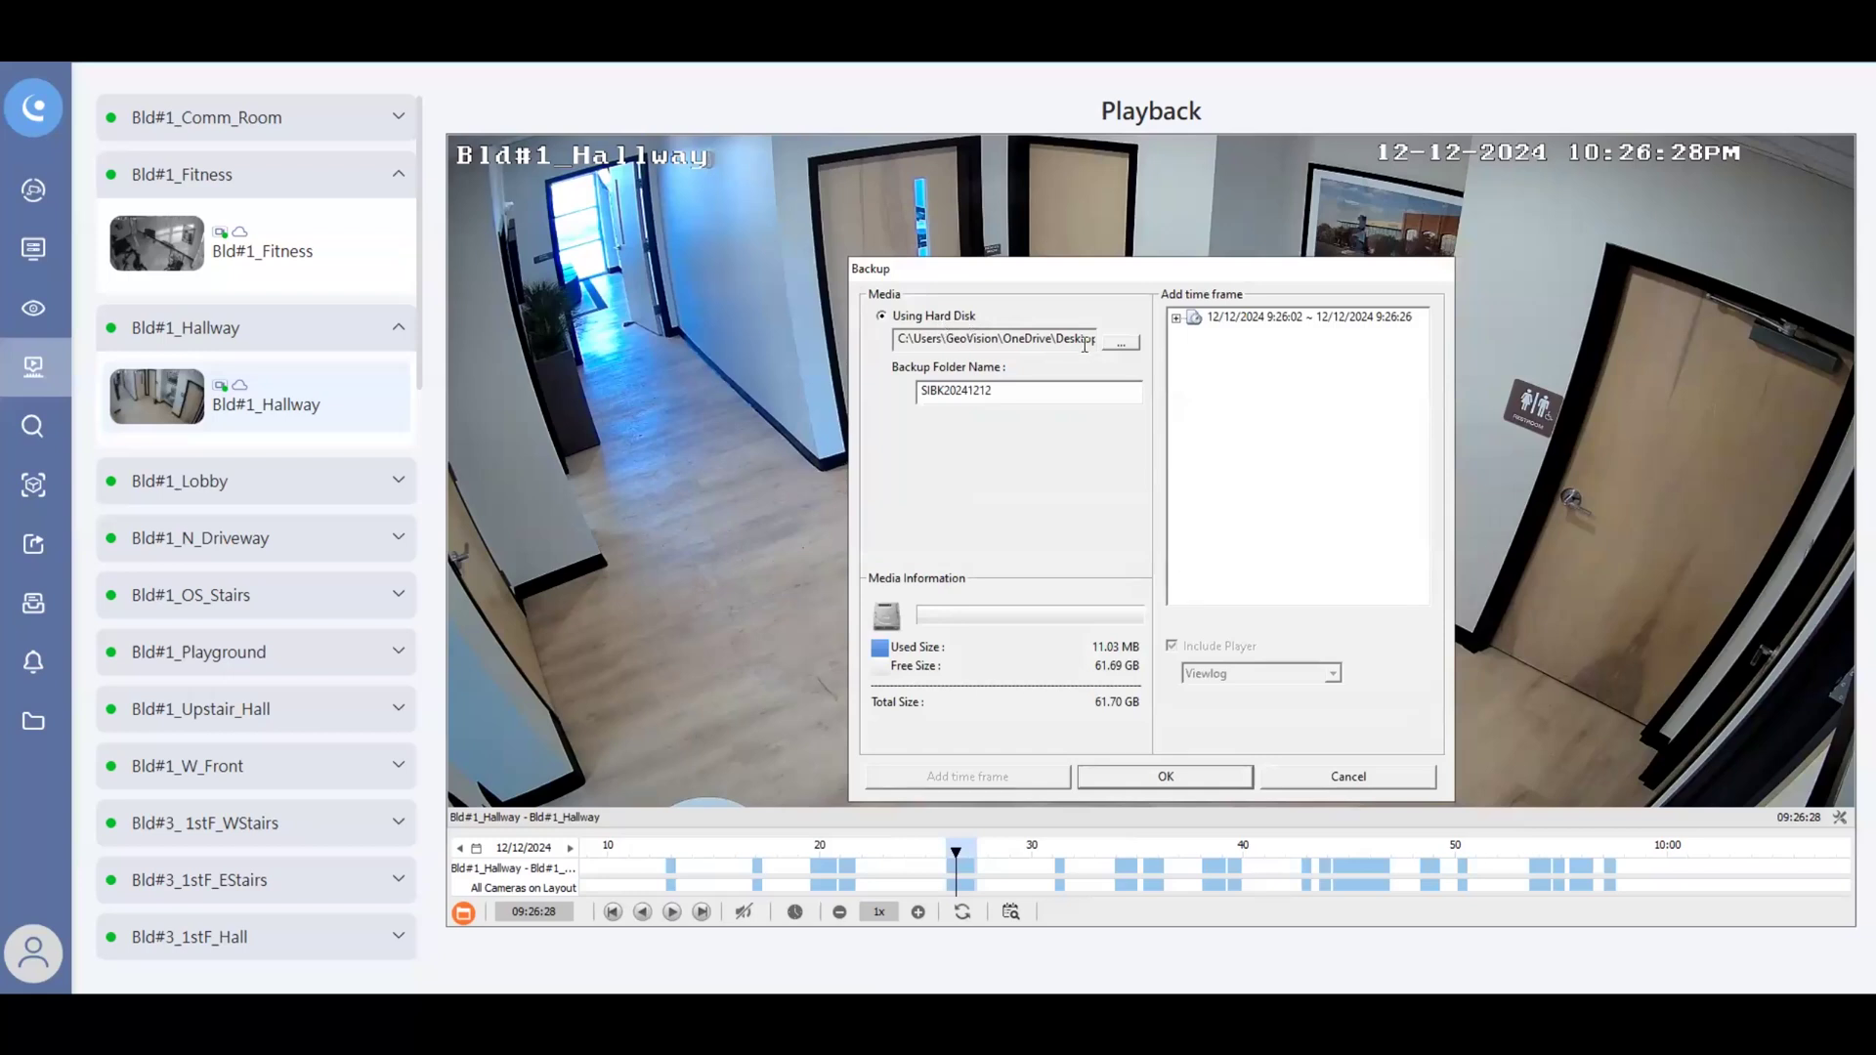
left_click(1121, 342)
scroll(1282, 493, "down", 3)
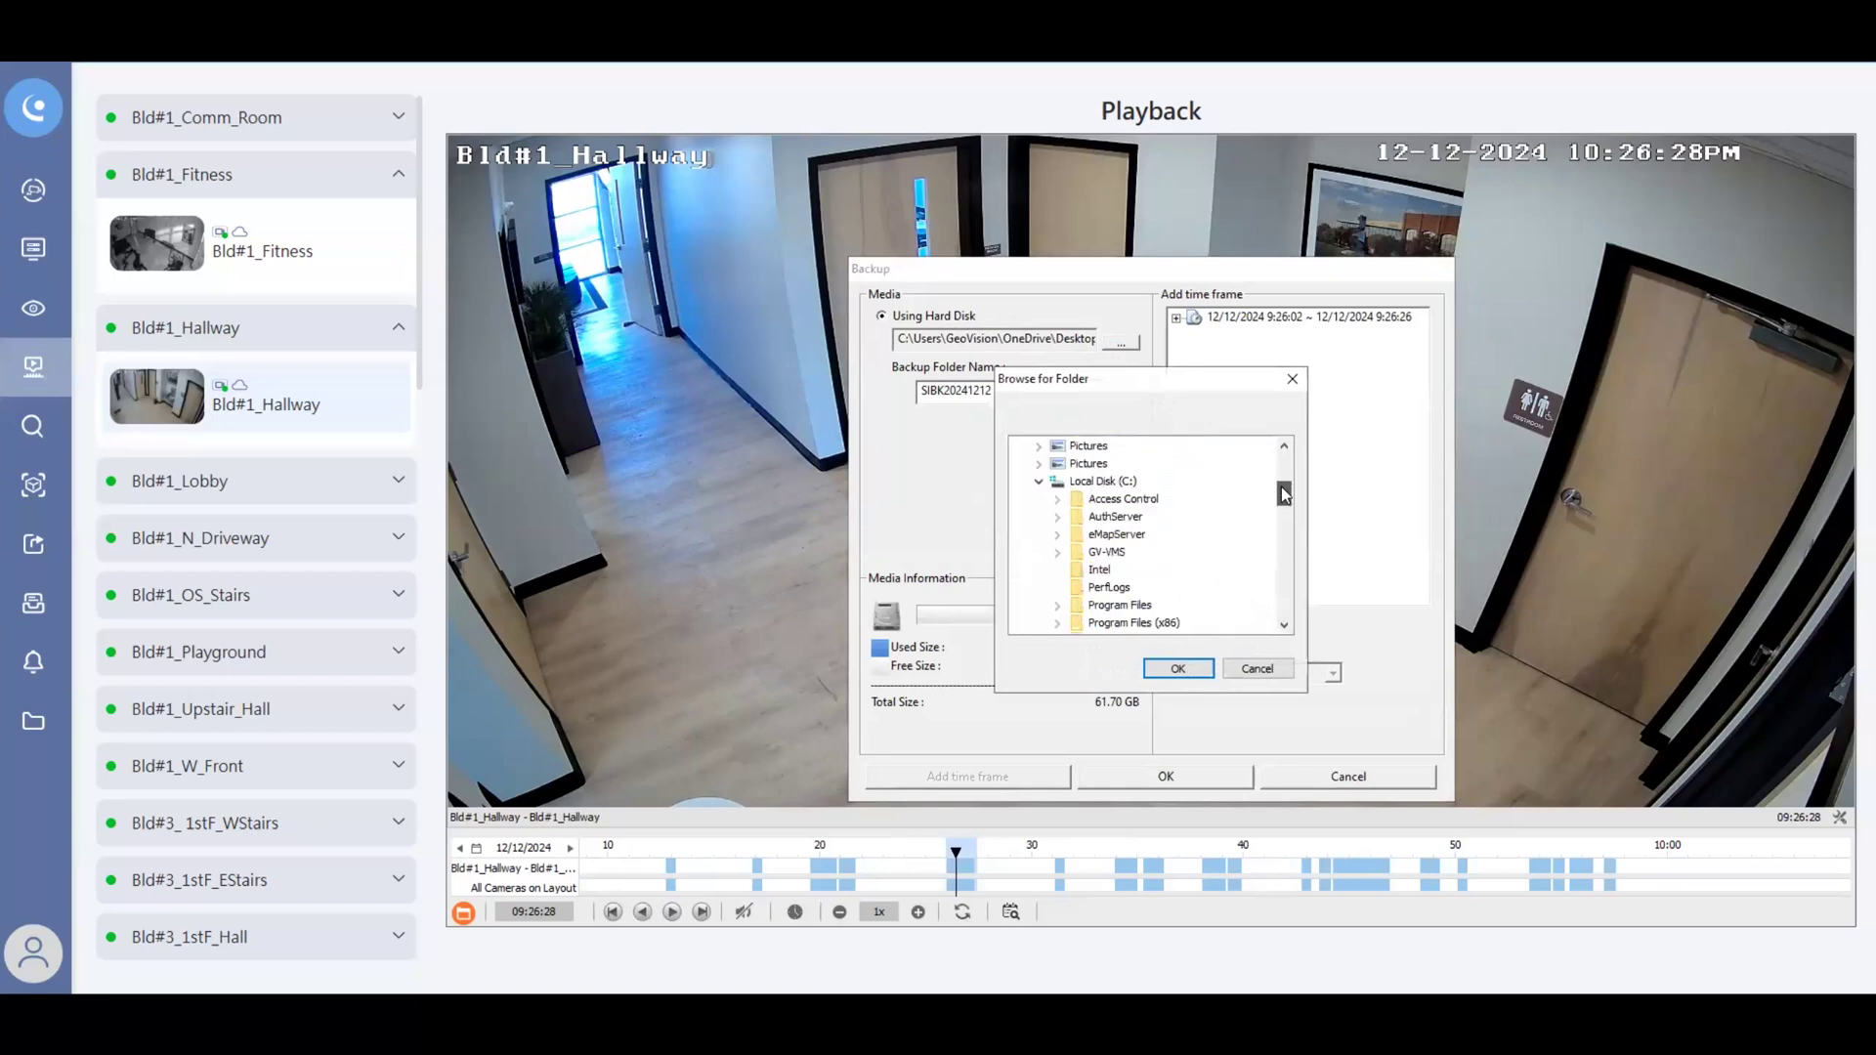
left_click_drag(1283, 493, 1283, 454)
left_click(1052, 446)
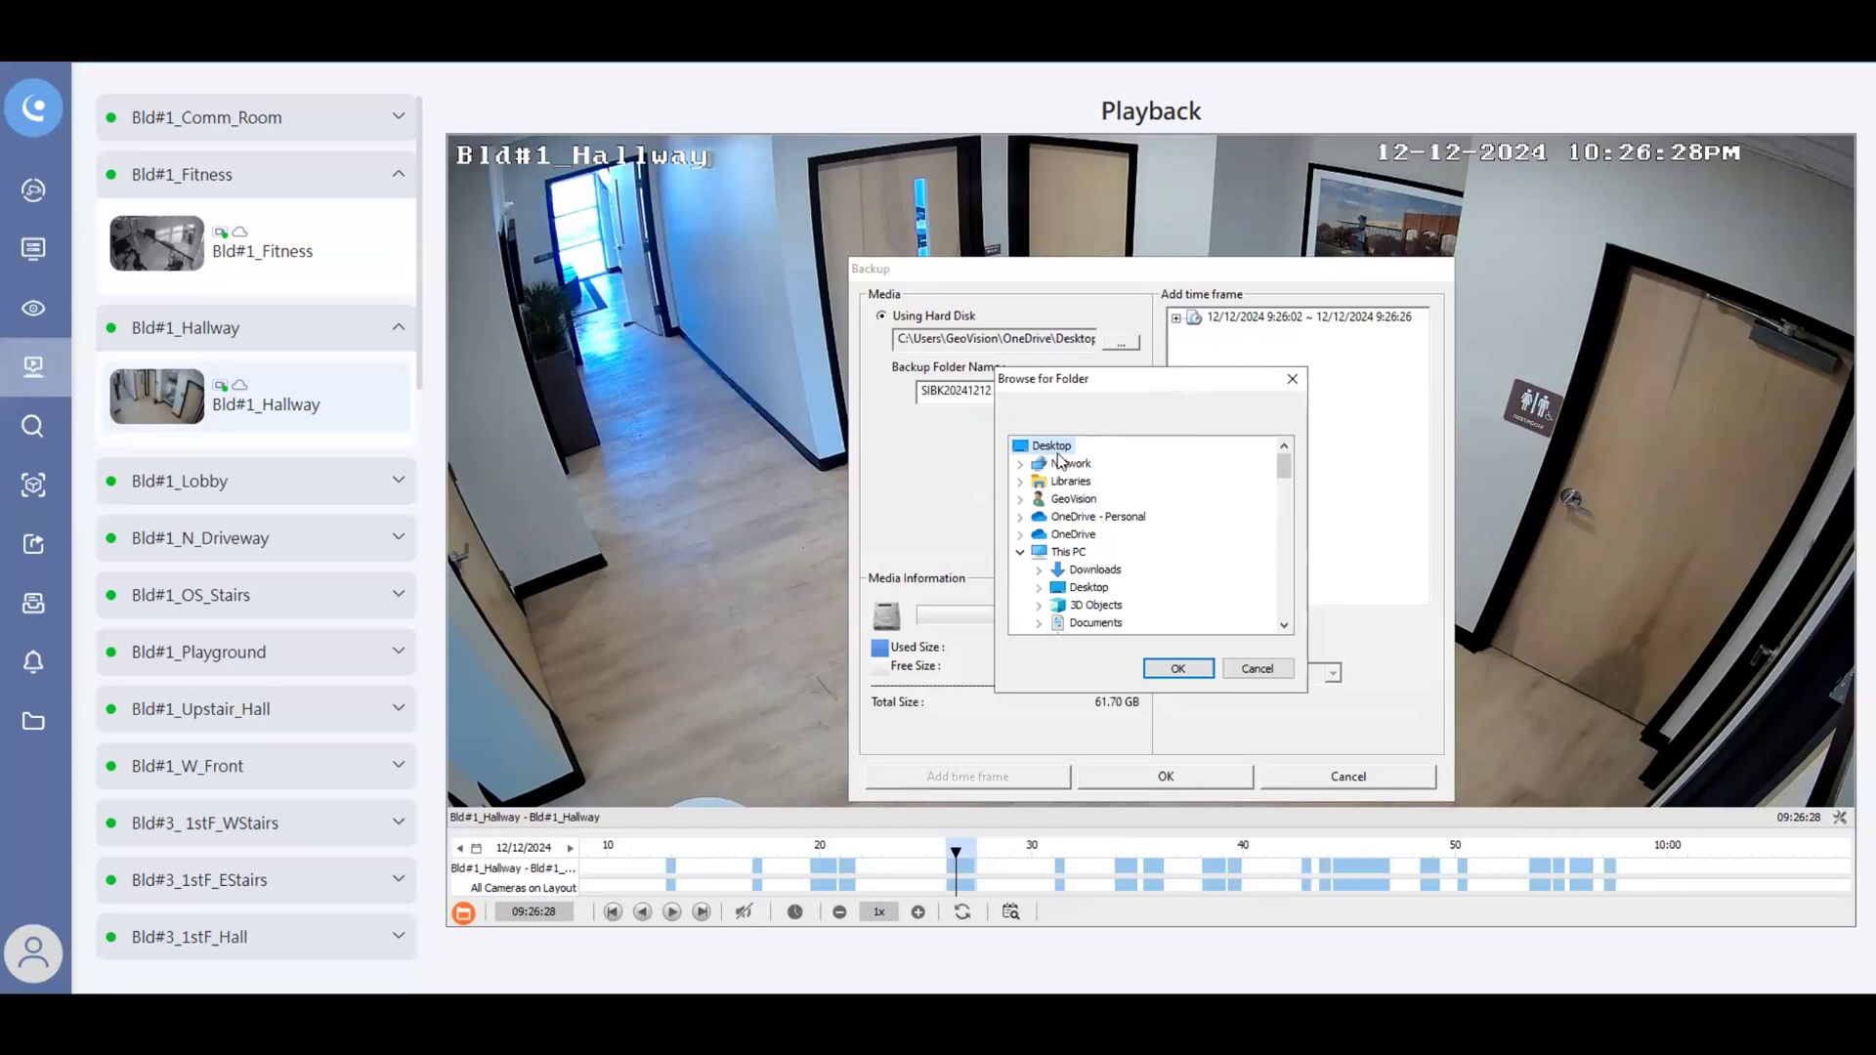
left_click(1178, 670)
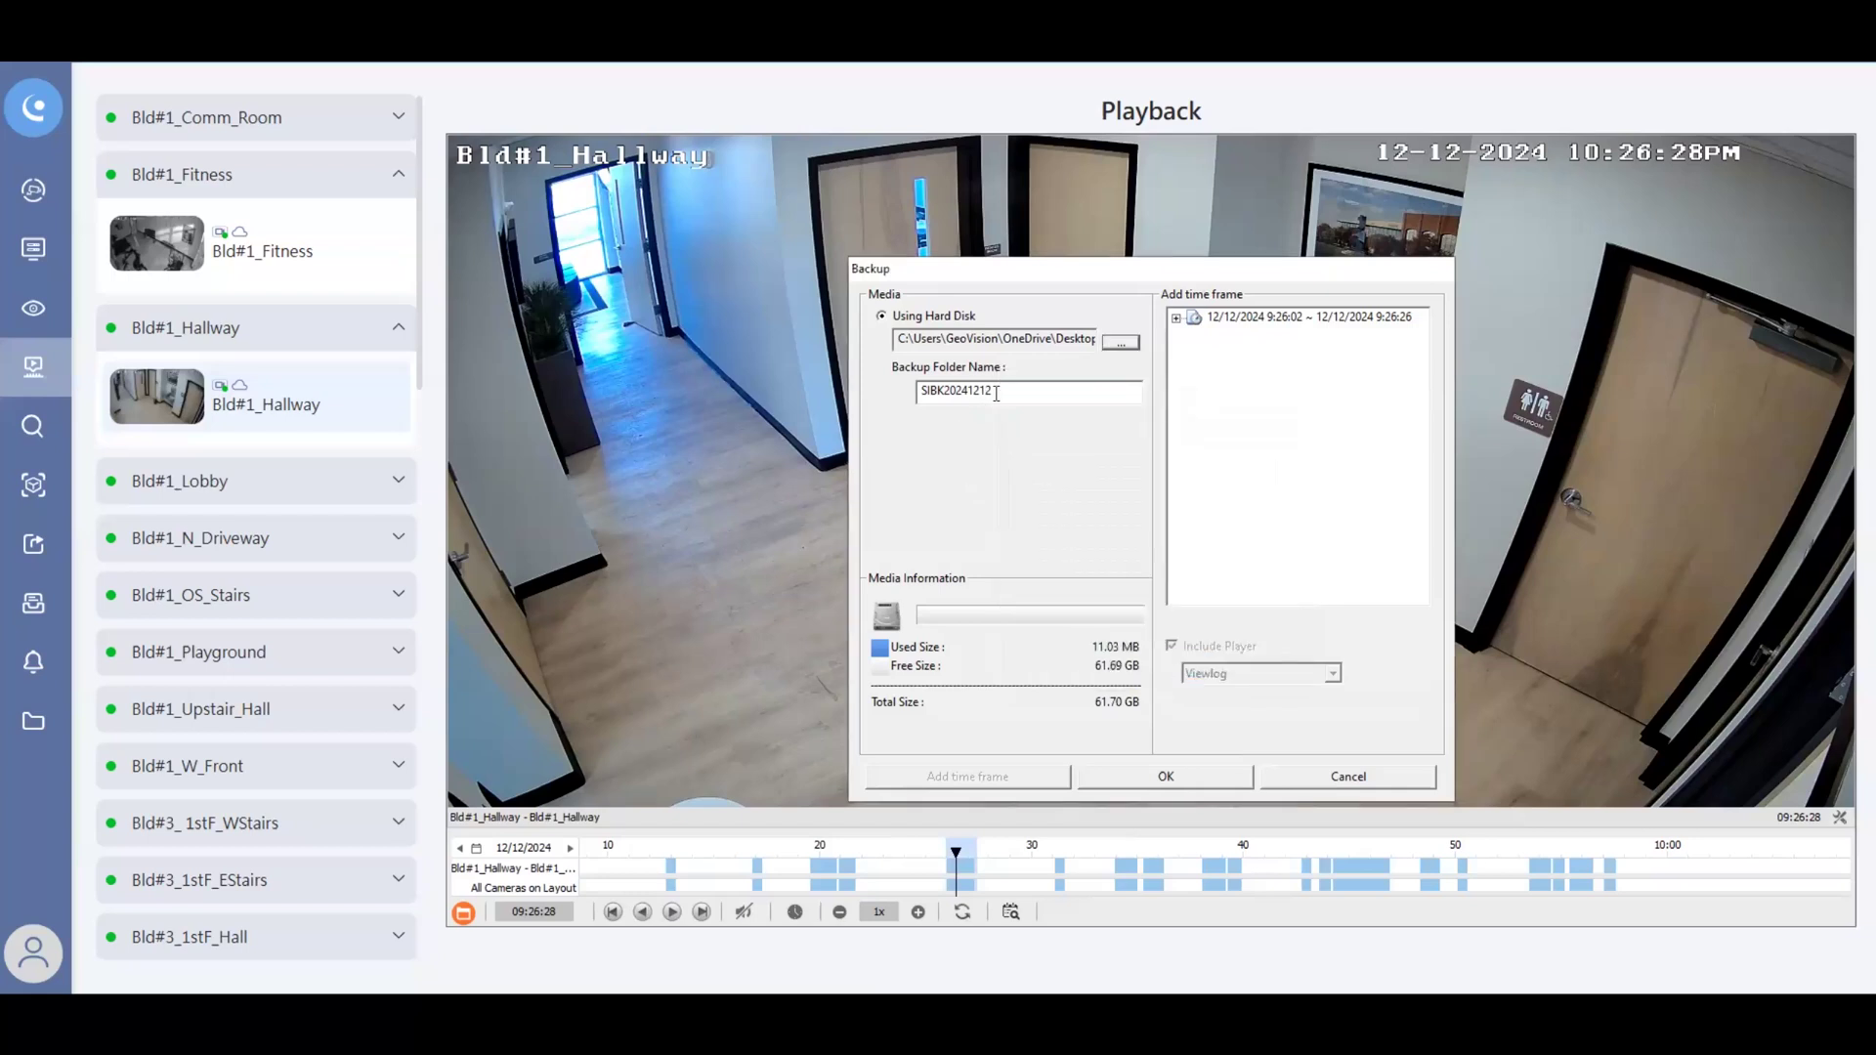
Step: Name the backup folder 'Backup 1', start the backup, and dismiss the confirmation
key("Tab")
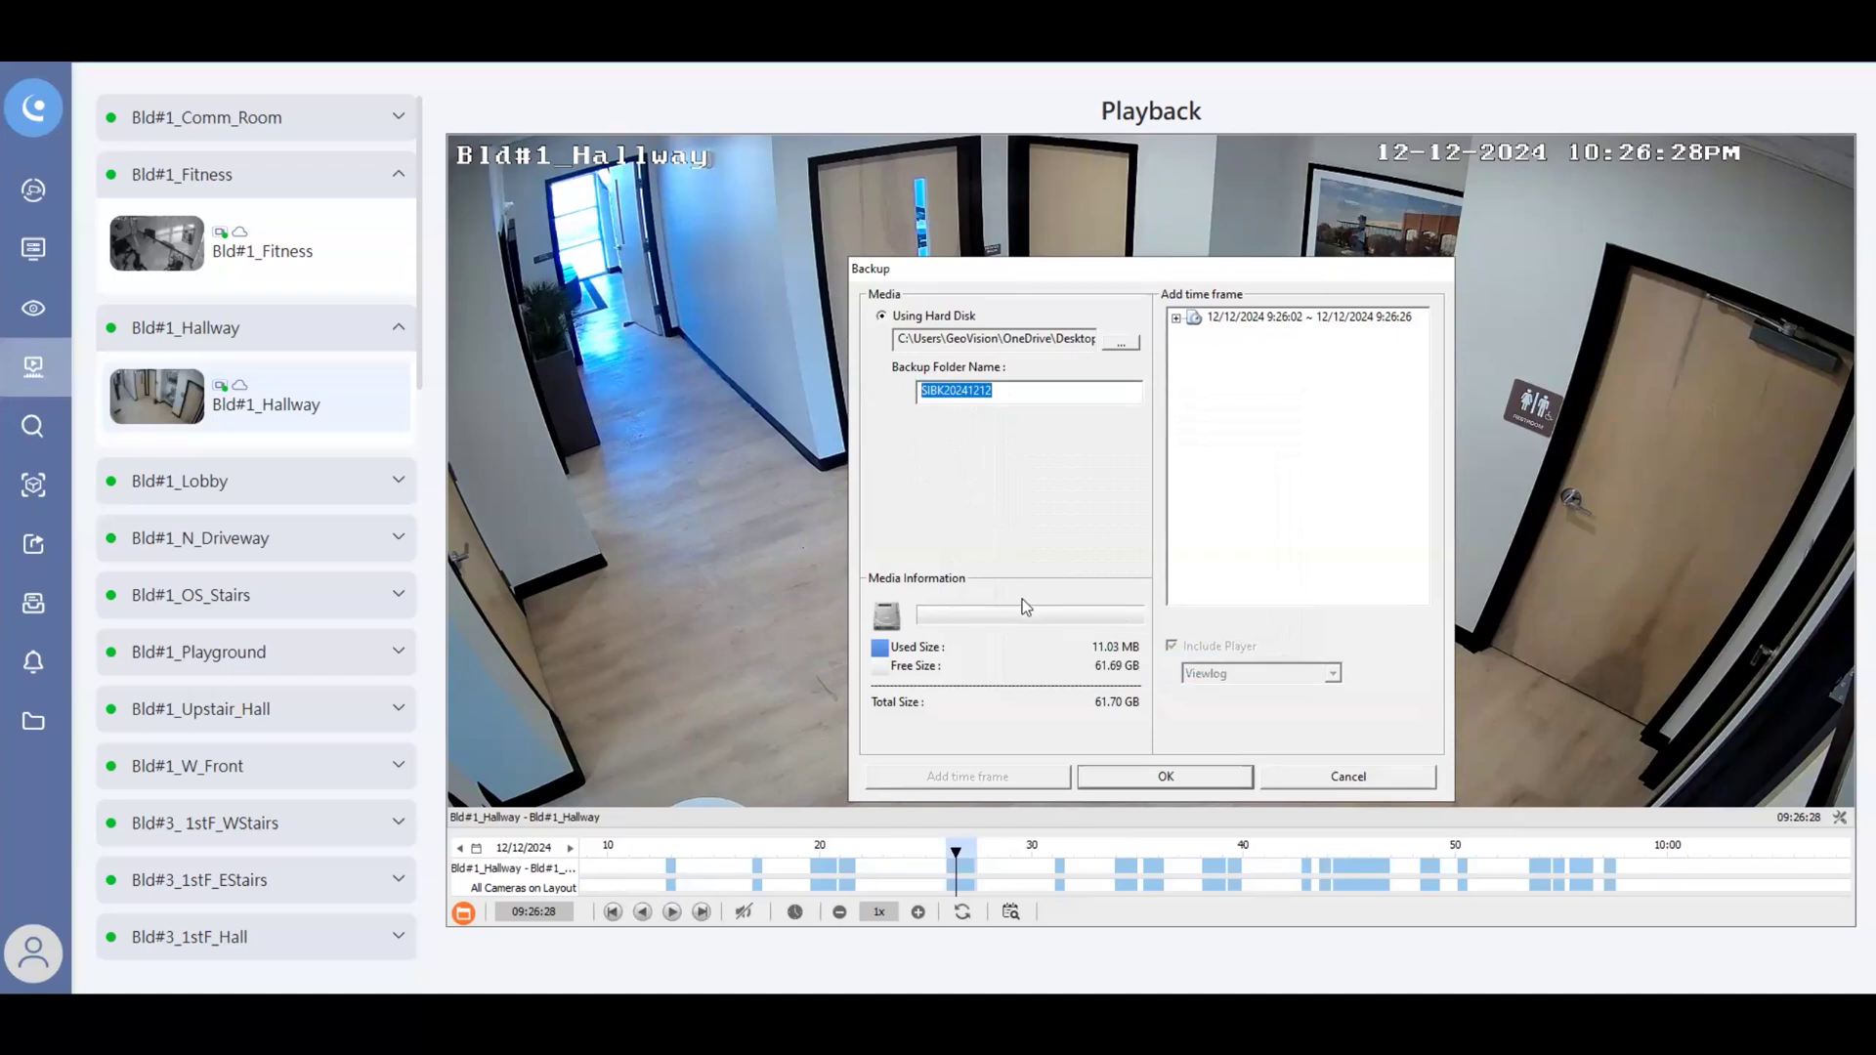
type("Backup 1")
left_click(1169, 779)
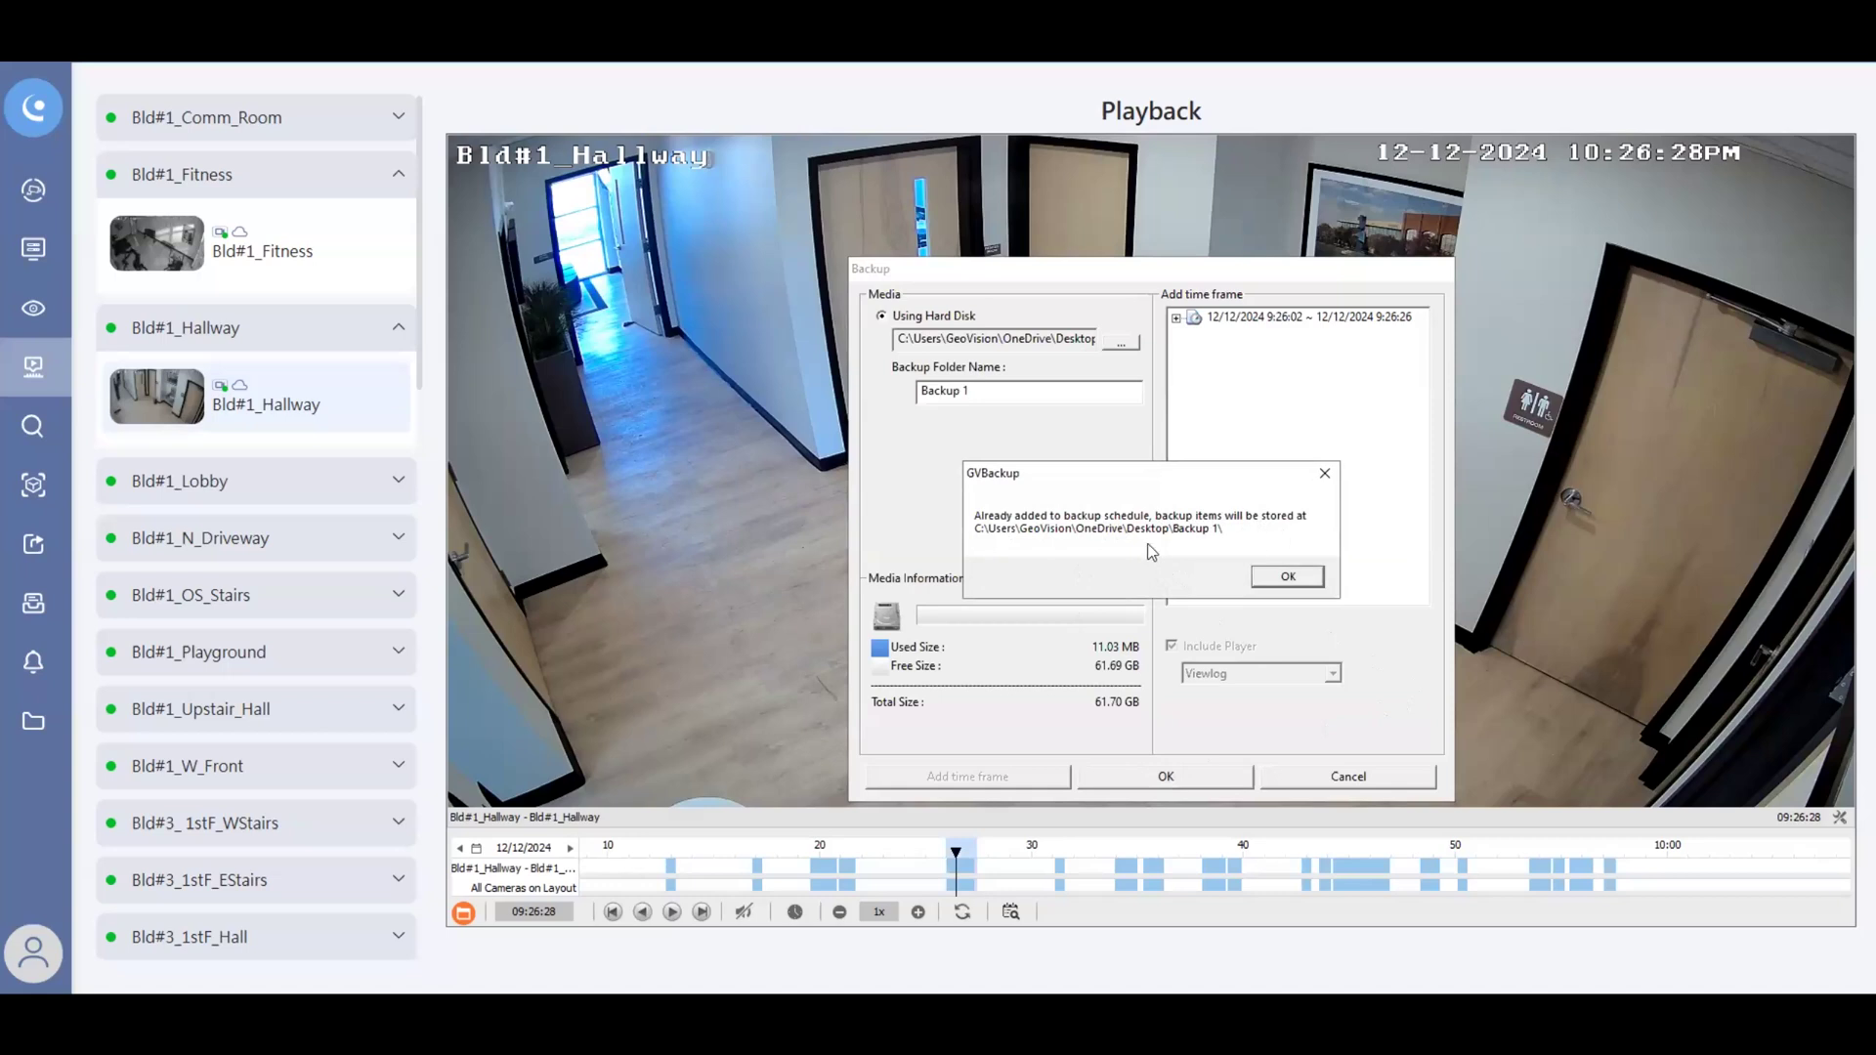
left_click(1290, 578)
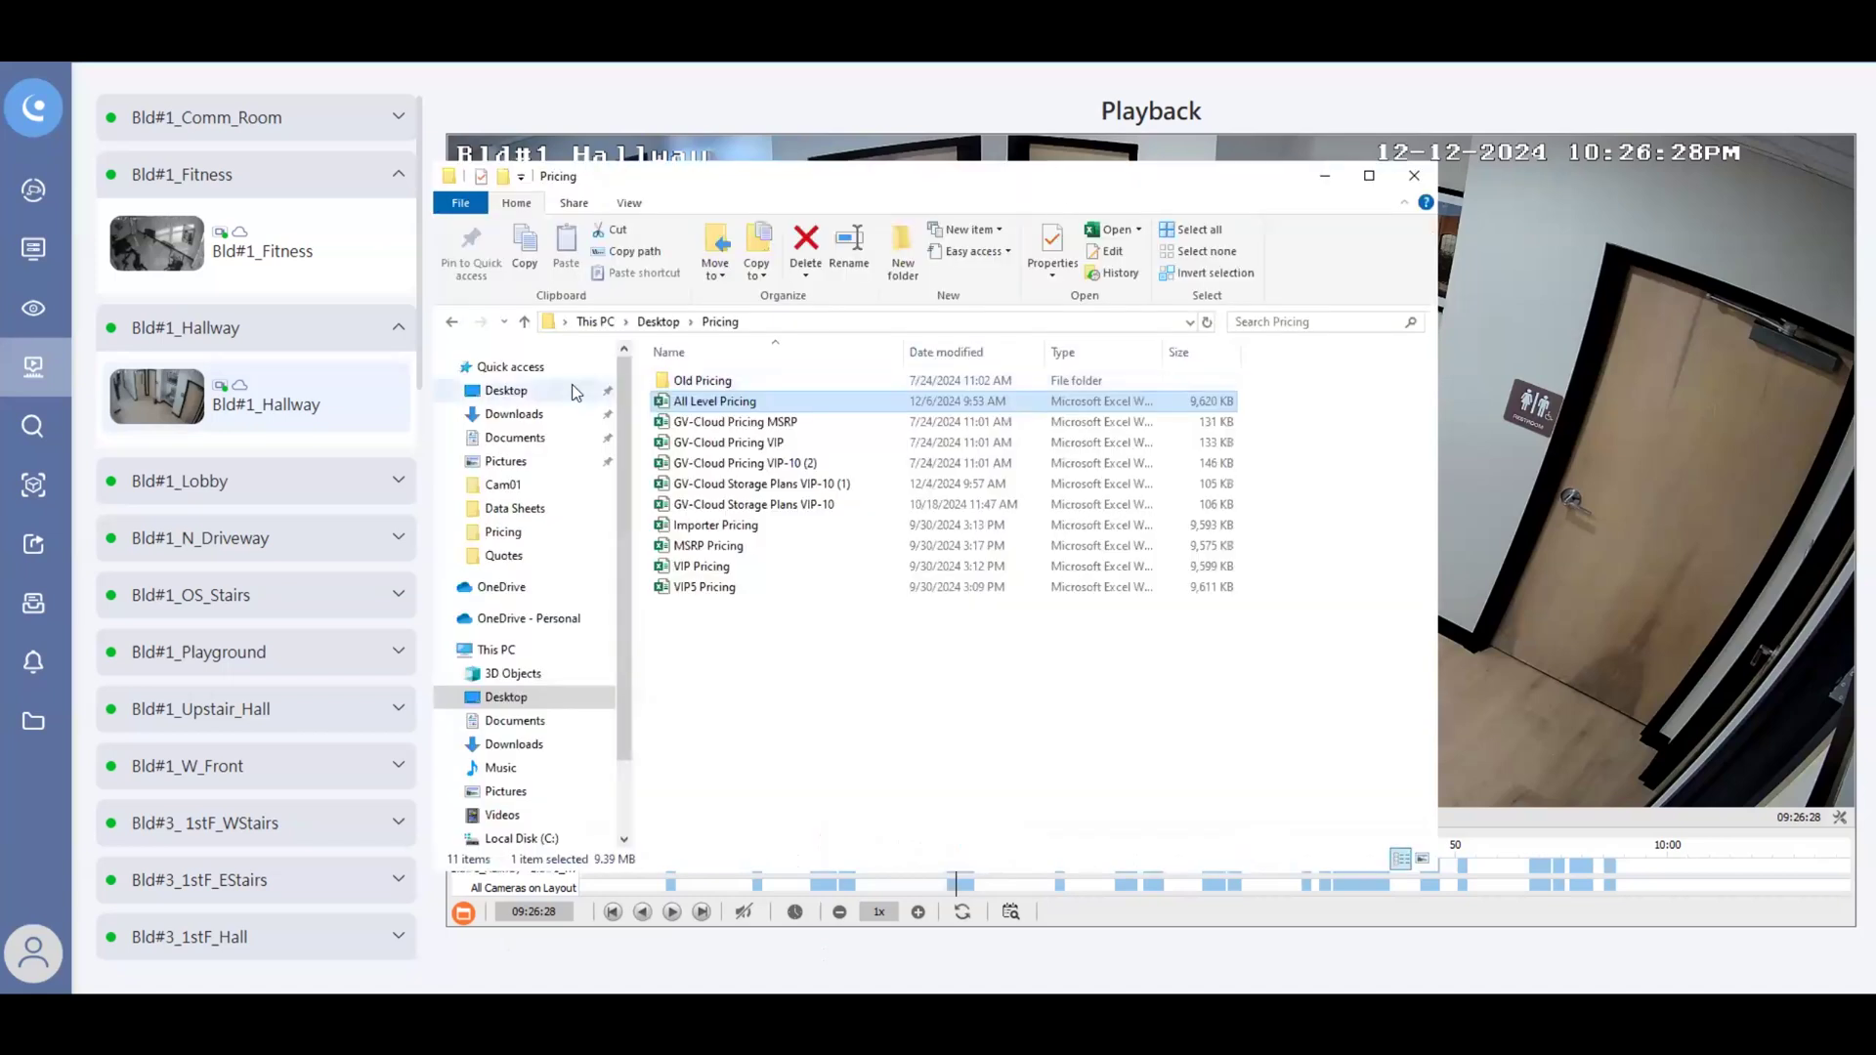
Step: Go to the Desktop and open Backup 1 > Cam01 to reveal the 8.02 MB MP4 event file
left_click(561, 391)
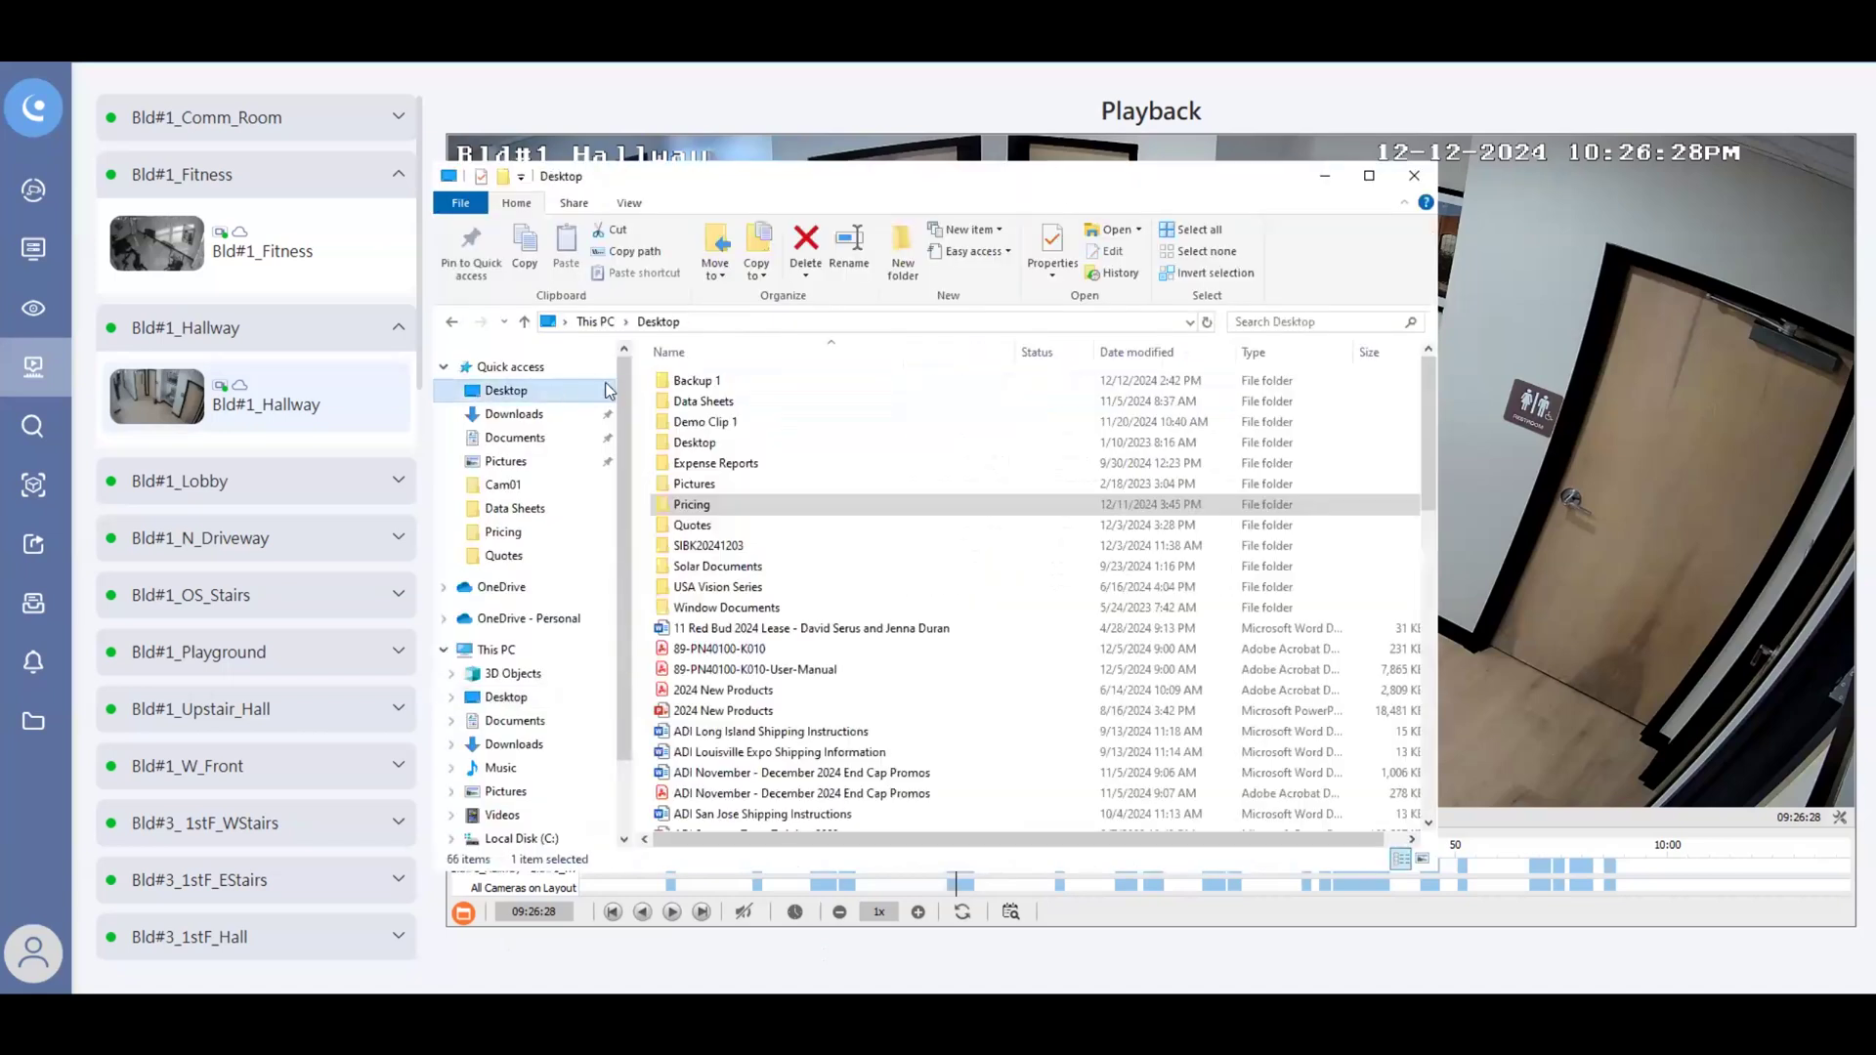
scroll(728, 553, "down", 1)
scroll(728, 553, "up", 3)
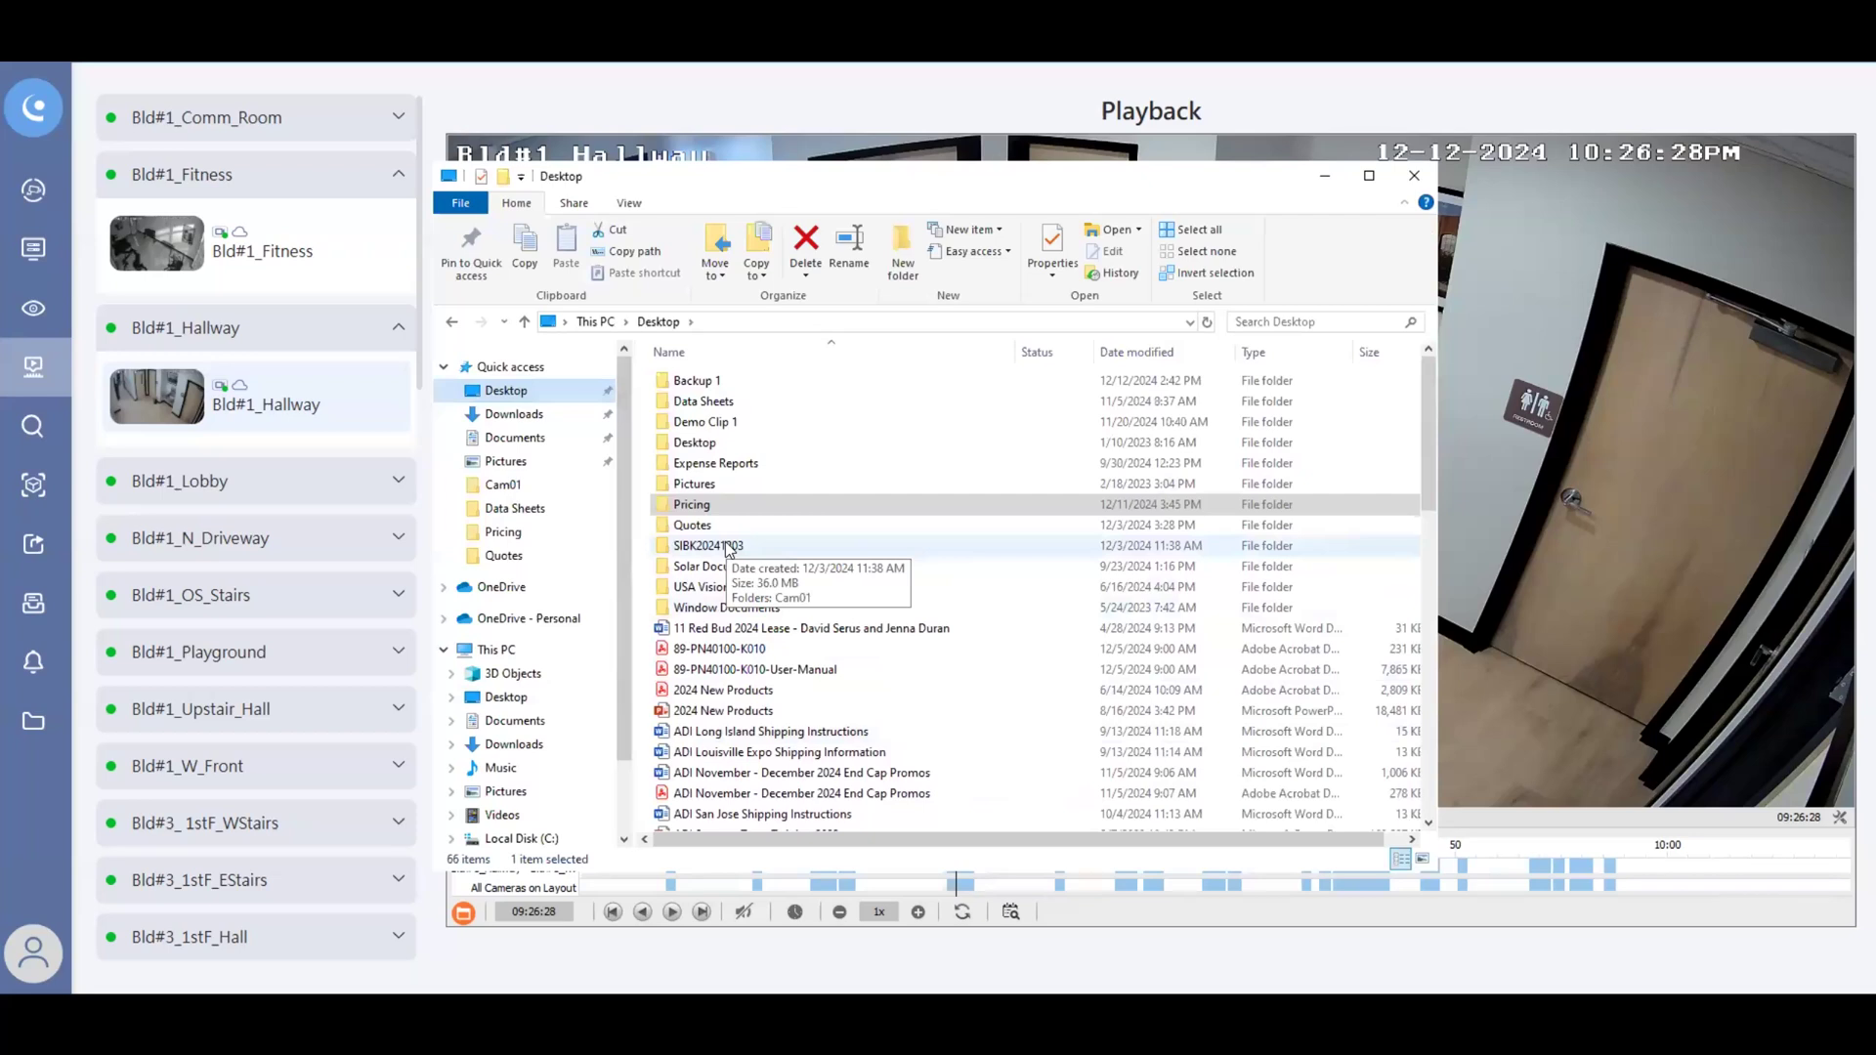
left_click(760, 379)
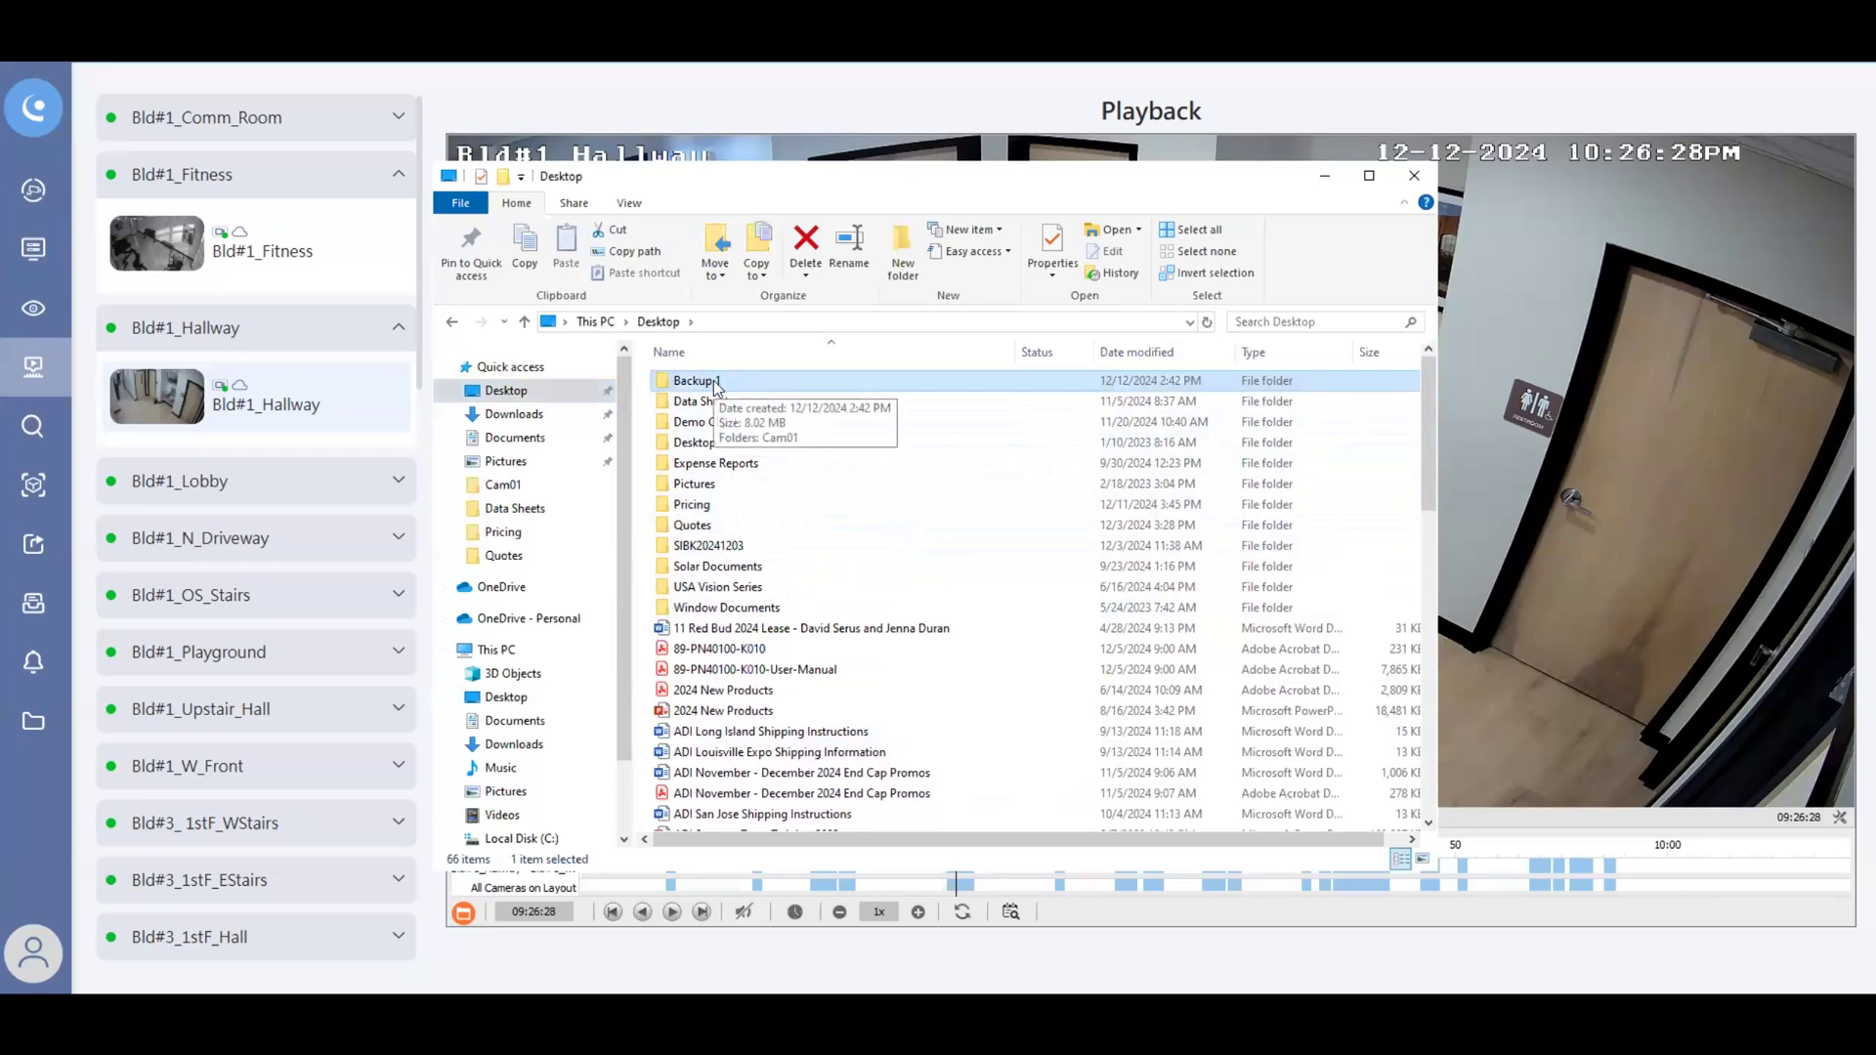
double_click(714, 381)
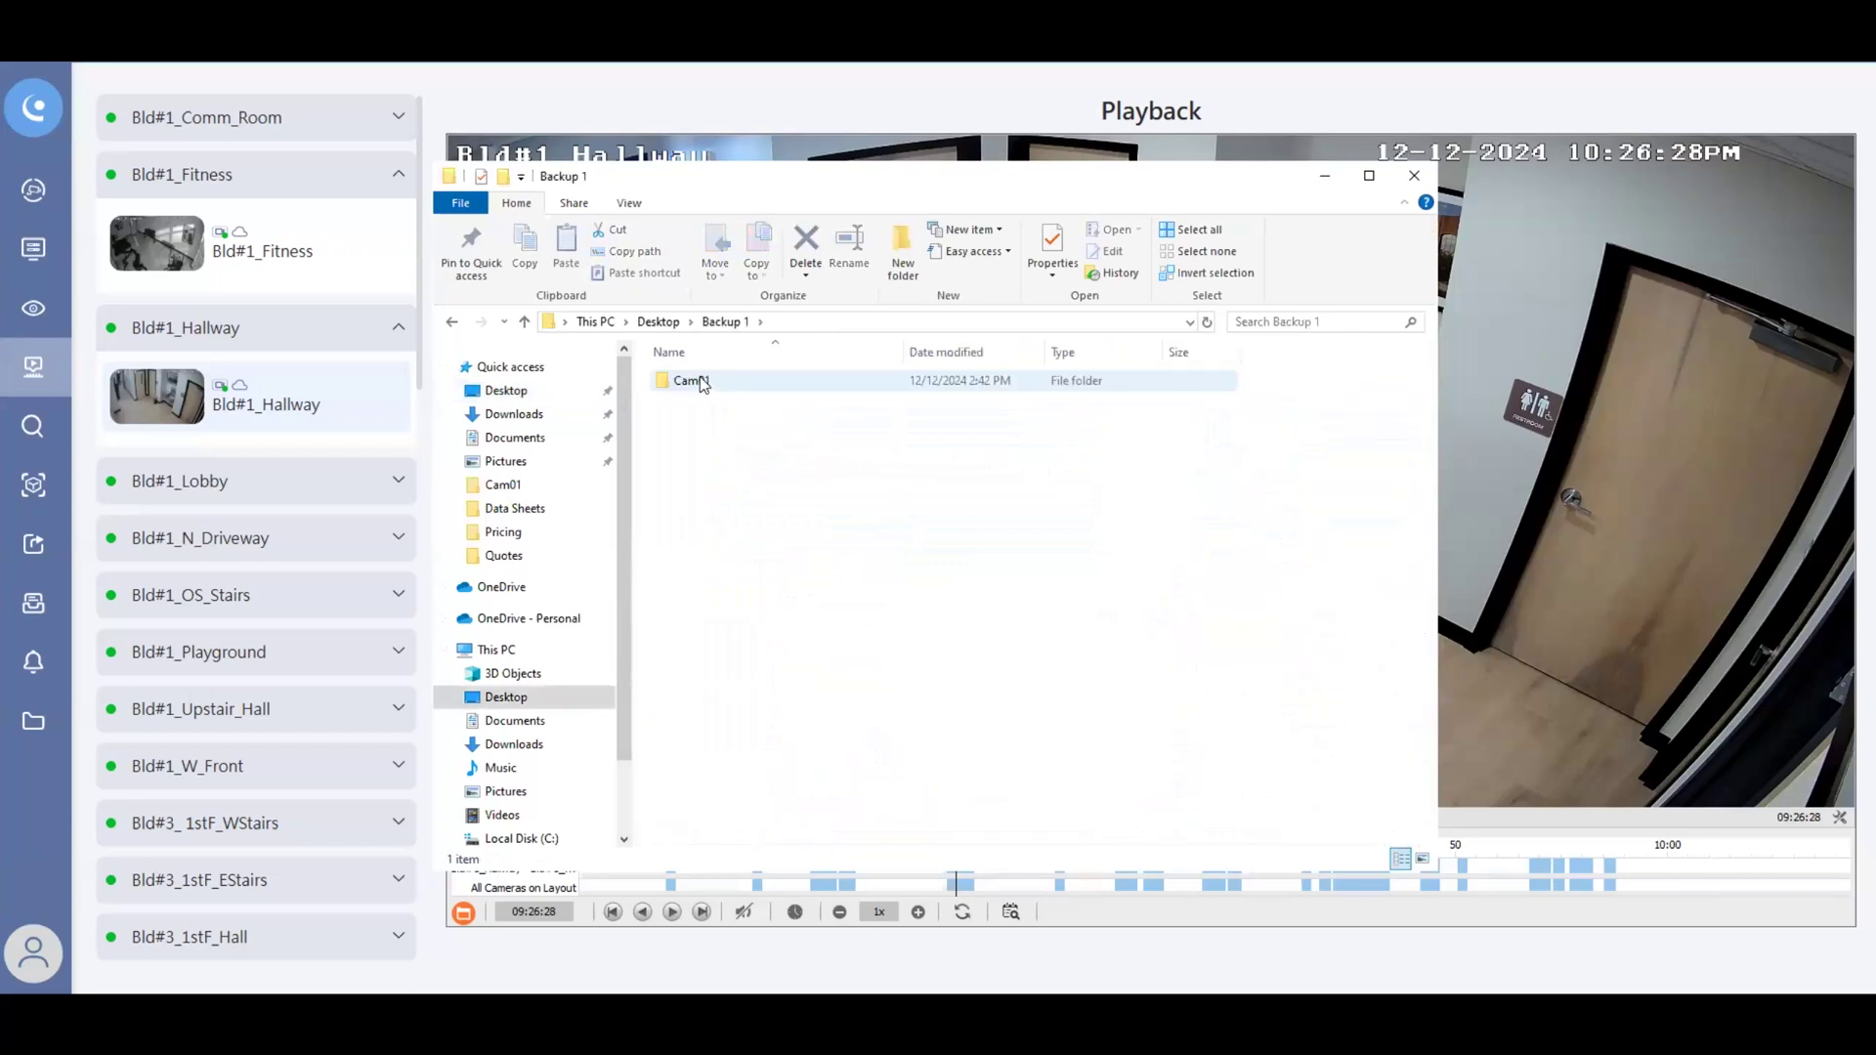
double_click(776, 386)
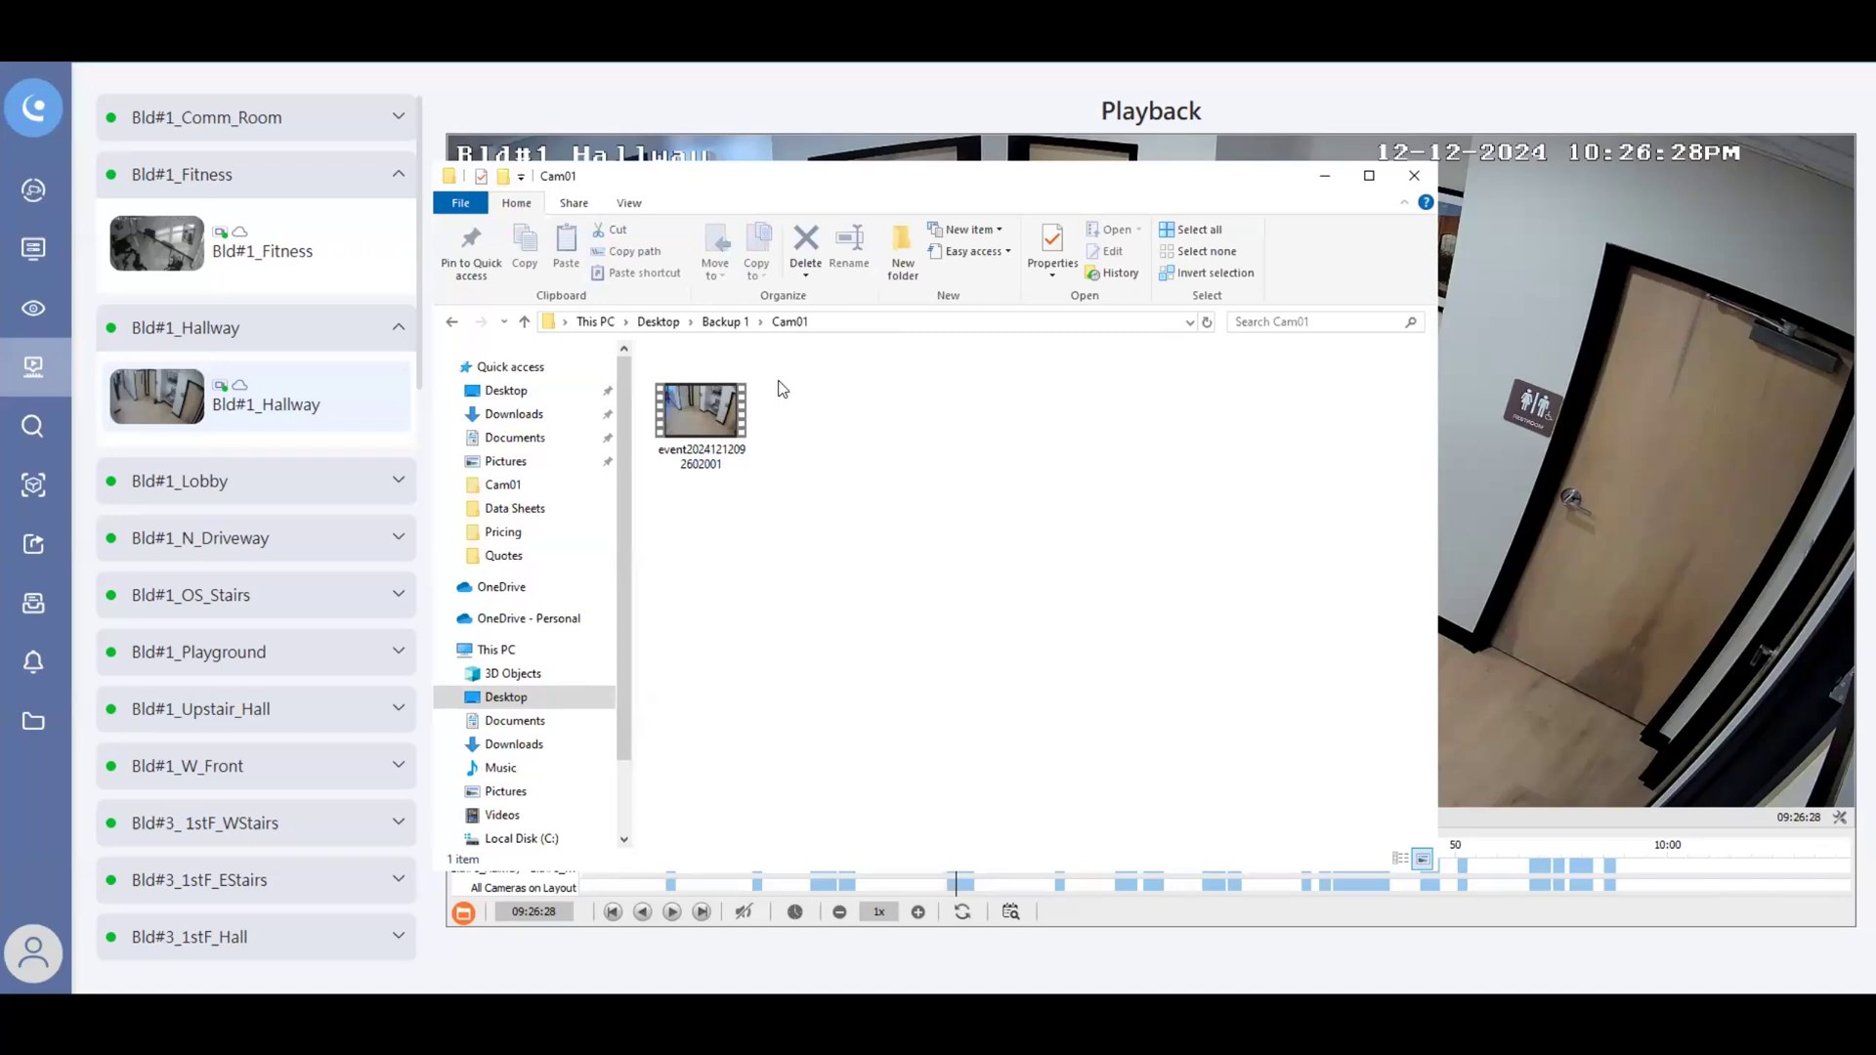
Step: Open the backed-up hallway event video with Windows Media Player
mouse_move(697, 426)
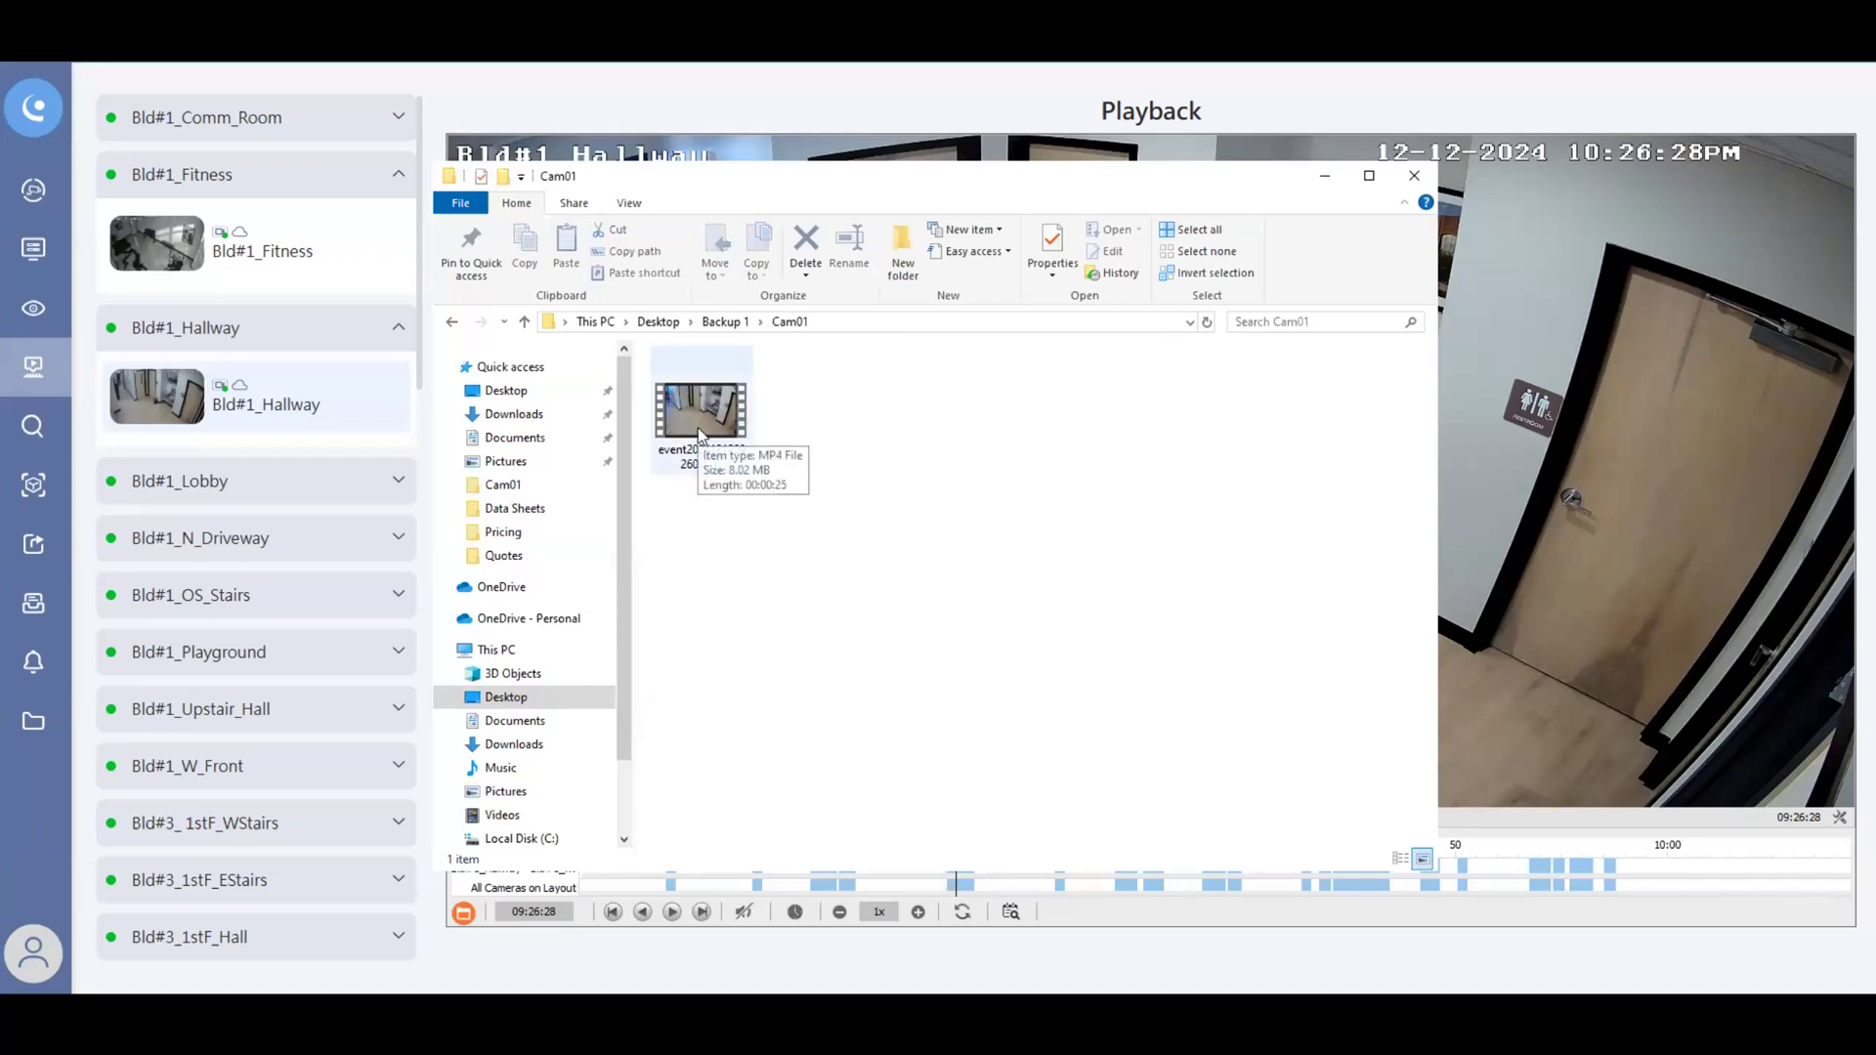
right_click(717, 402)
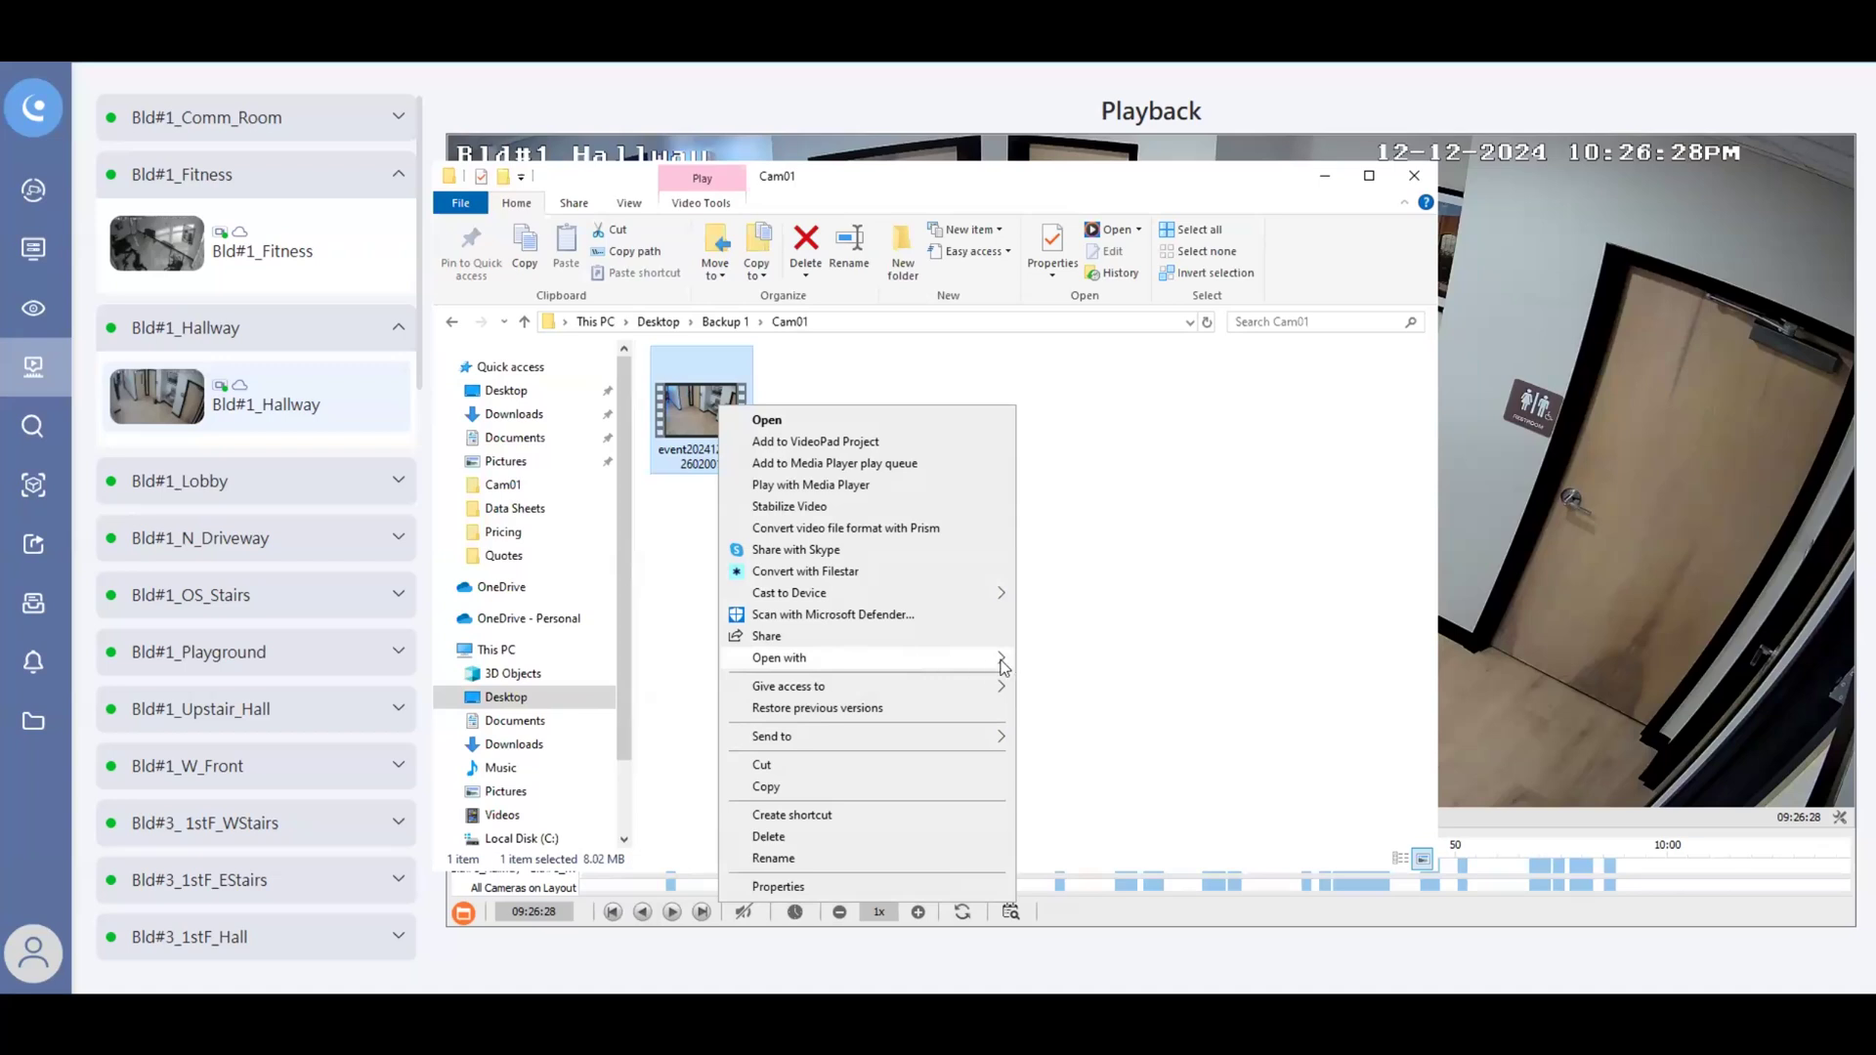
mouse_move(1003, 667)
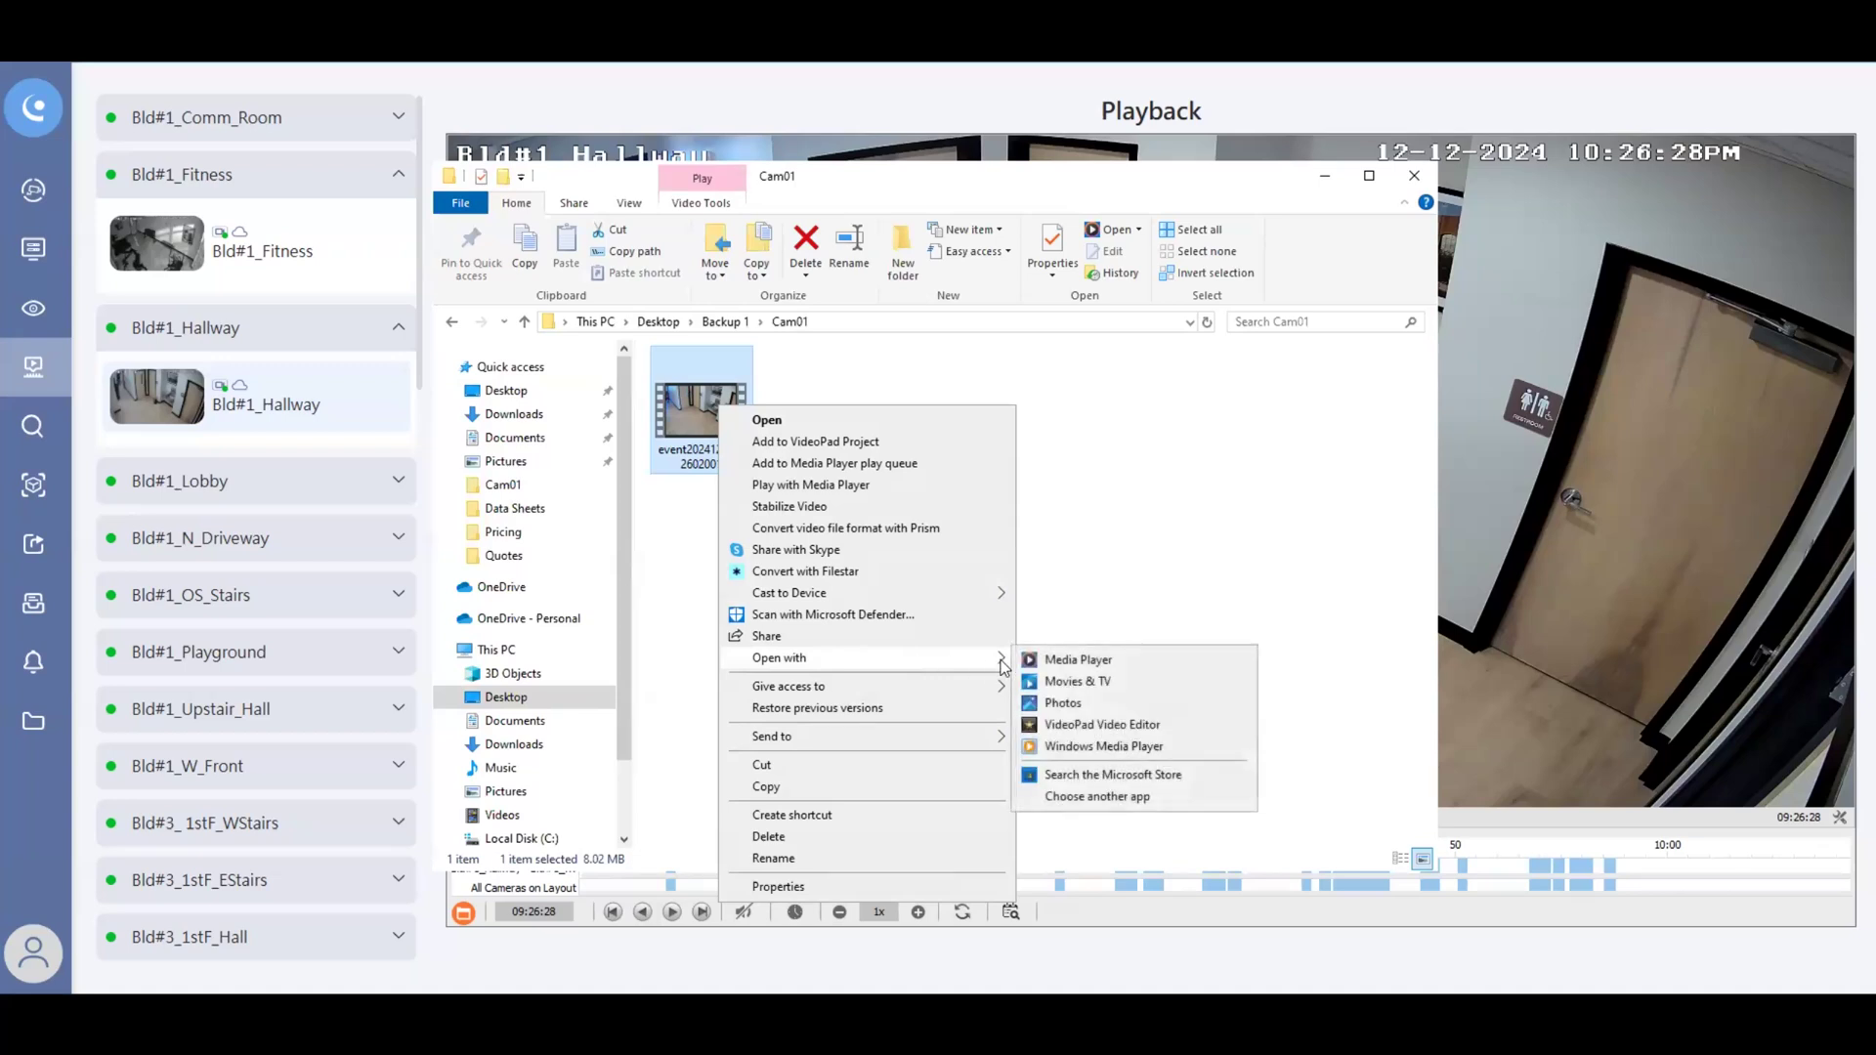
left_click(1160, 757)
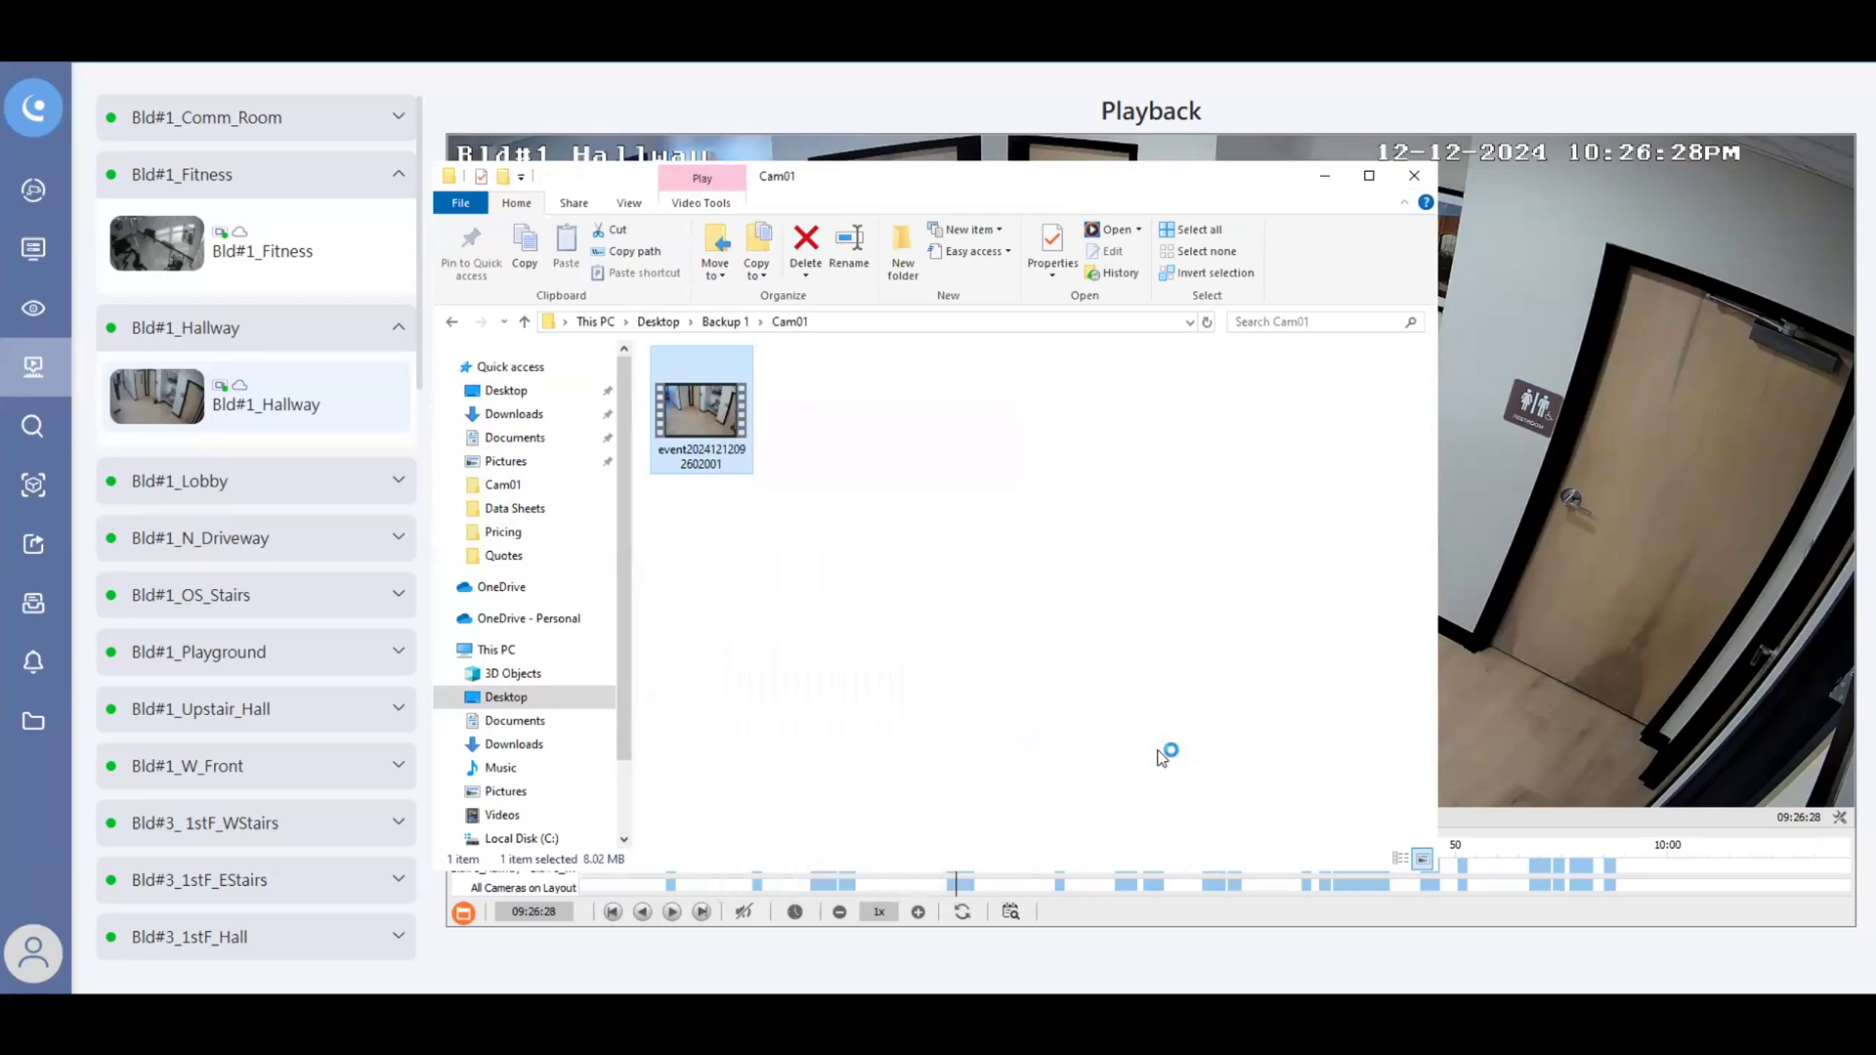